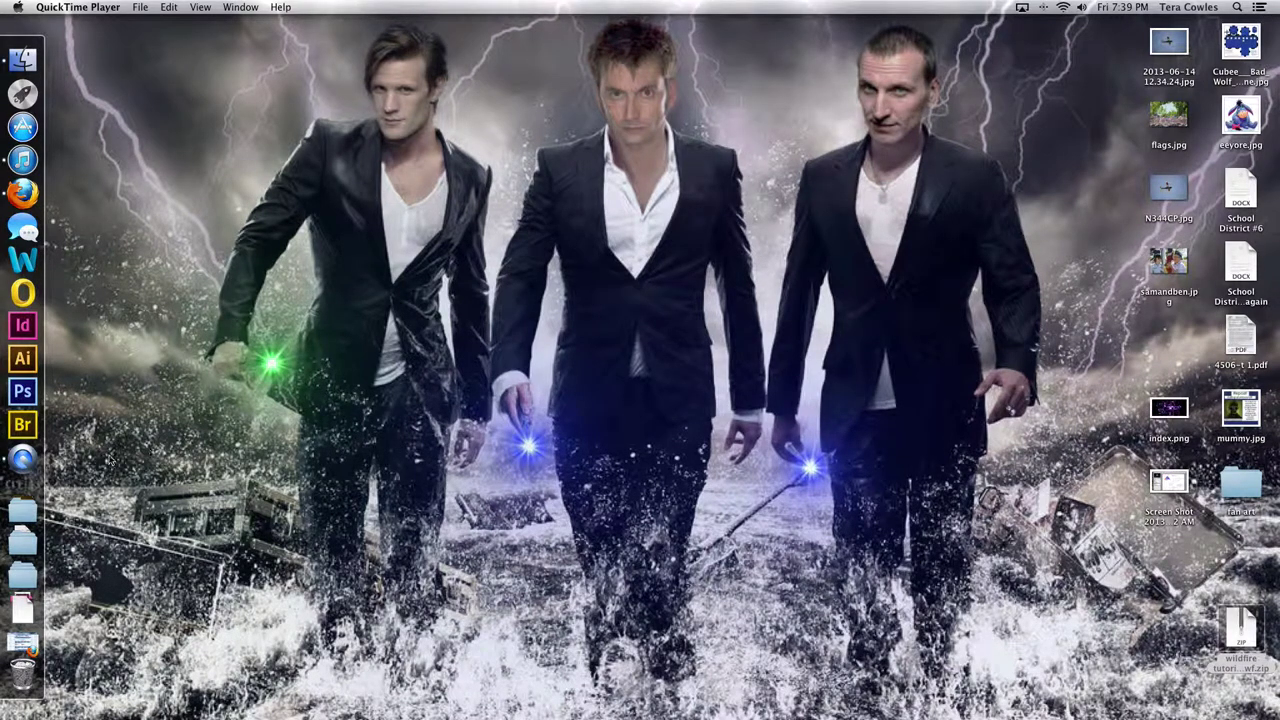
# Launch Photoshop CS6 from its Dock icon
pyautogui.click(25, 392)
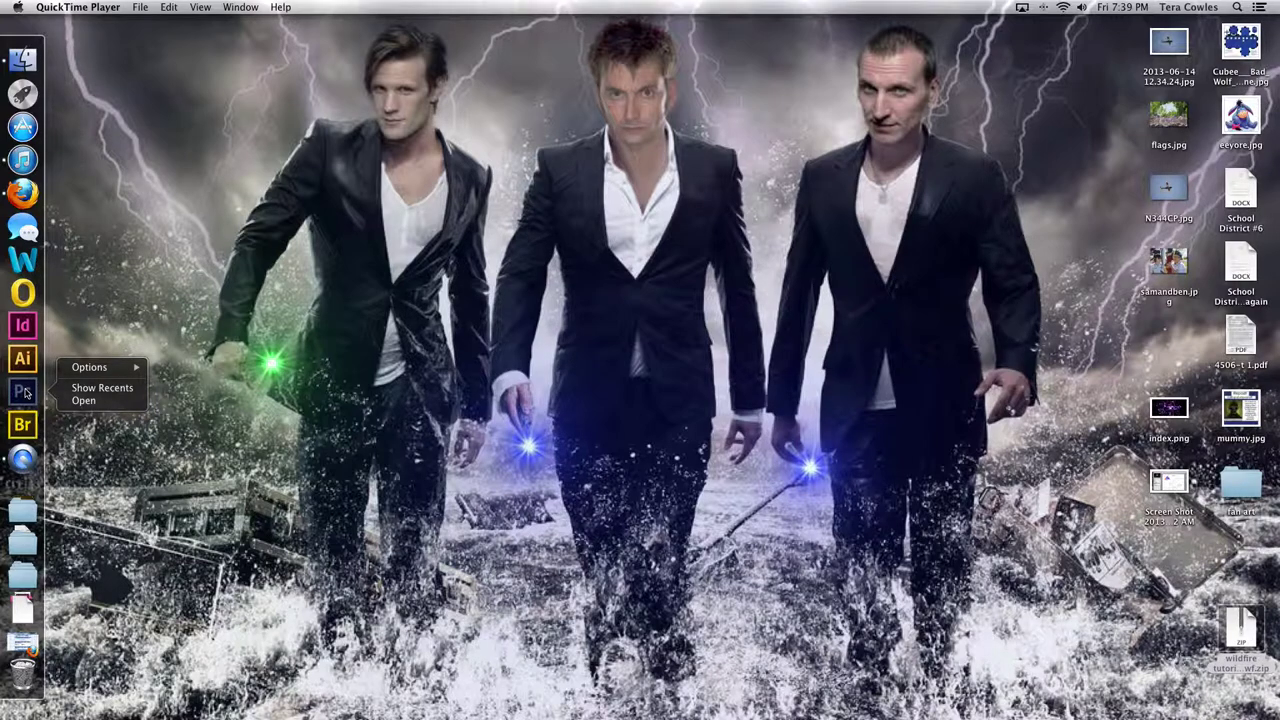
pyautogui.click(84, 400)
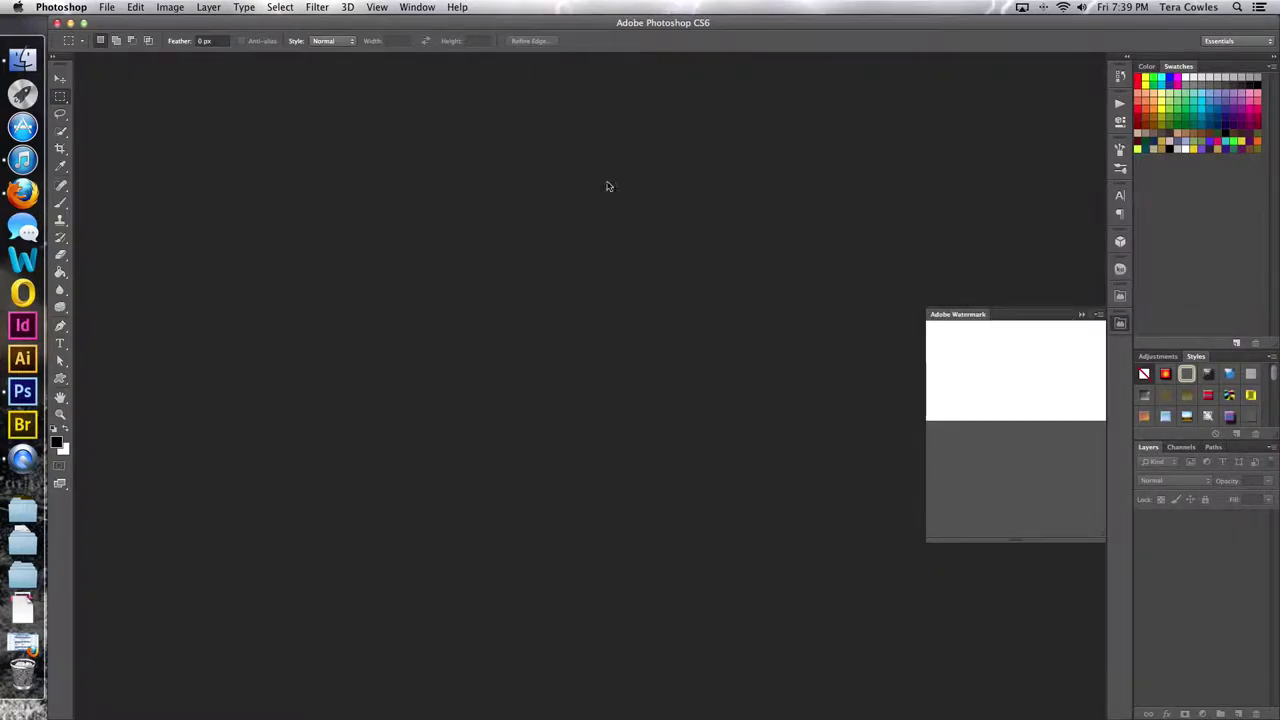
# Close the Watermark panel and create a blank 11 × 8.5 in, 300 ppi document
pyautogui.click(1080, 314)
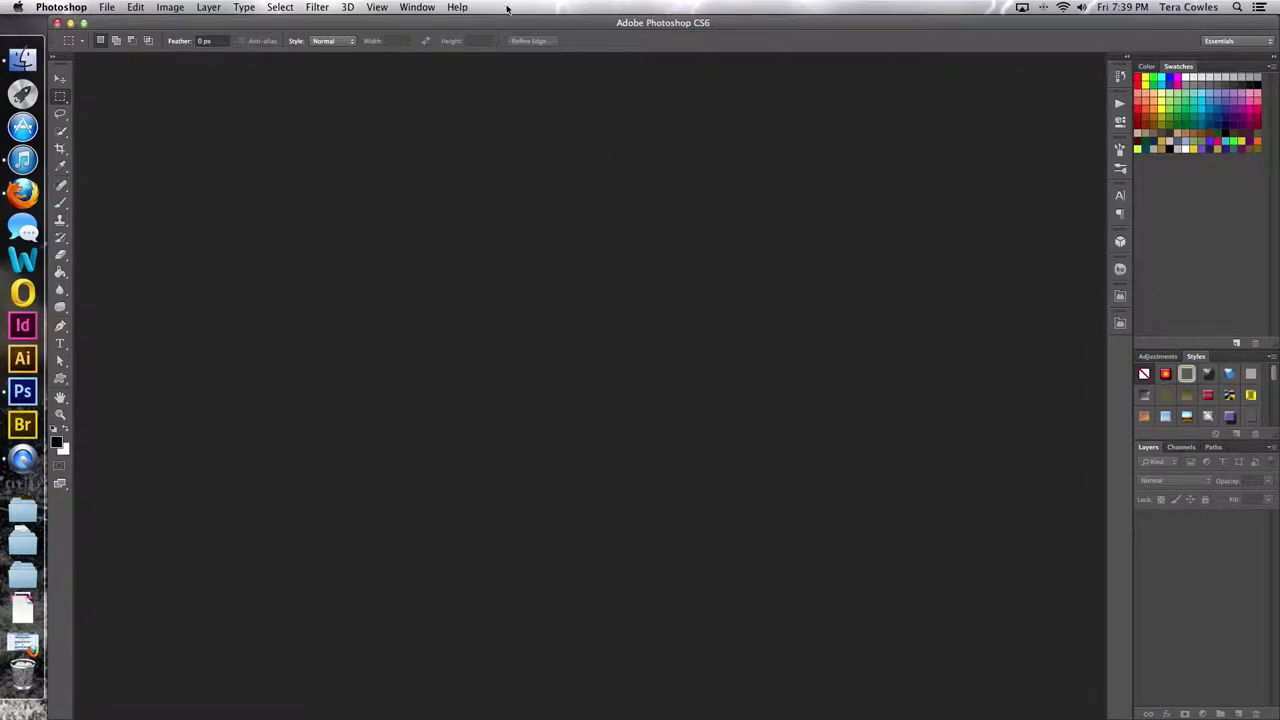
pyautogui.click(418, 8)
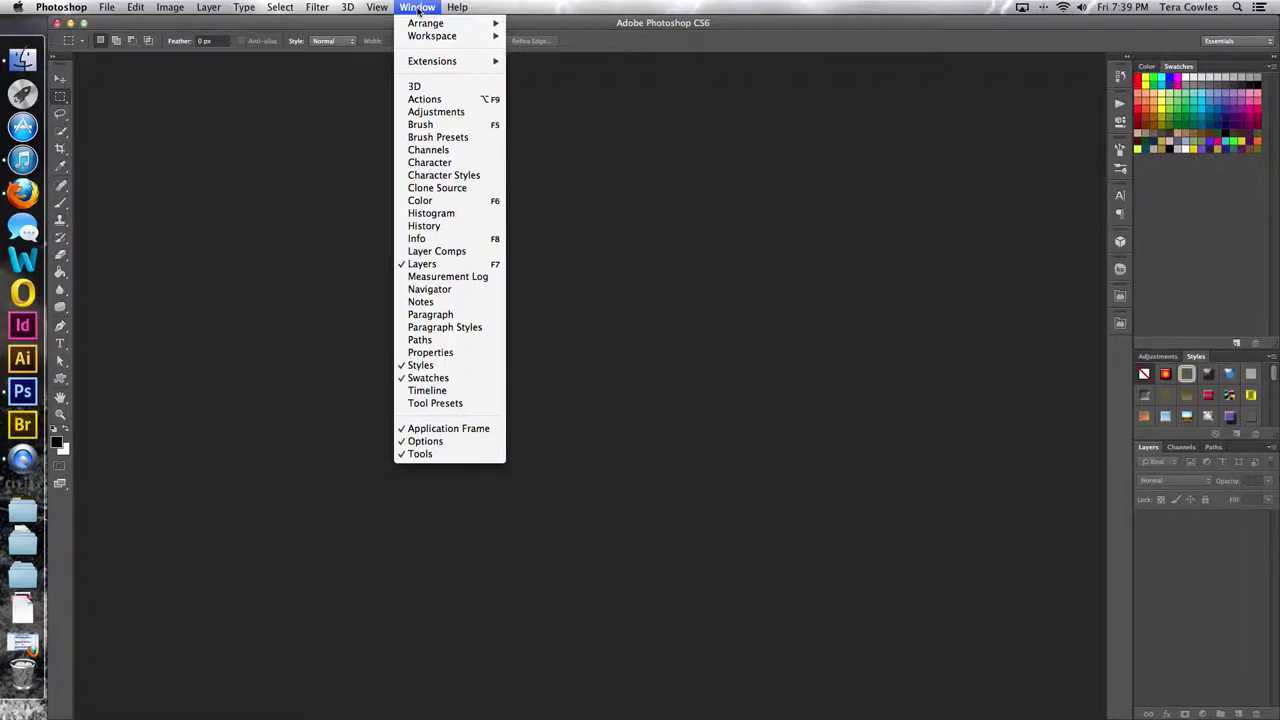
pyautogui.click(418, 8)
pyautogui.click(110, 9)
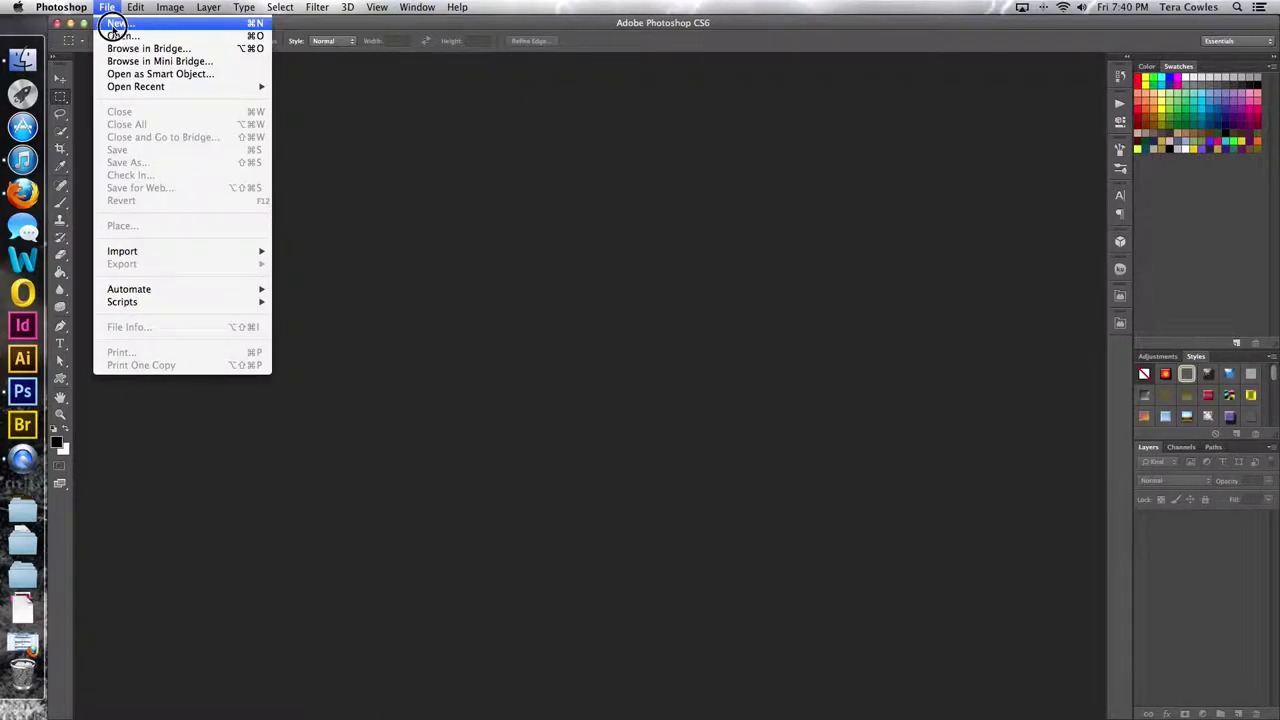
pyautogui.click(115, 23)
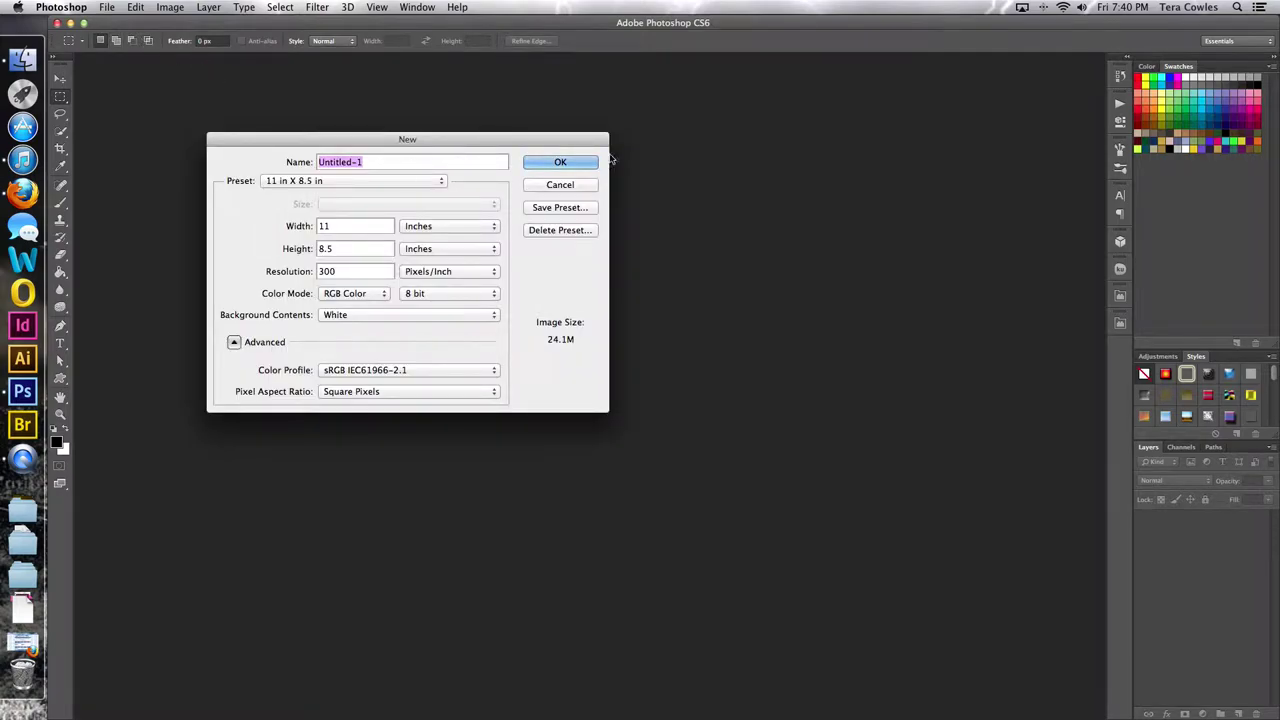
pyautogui.click(560, 162)
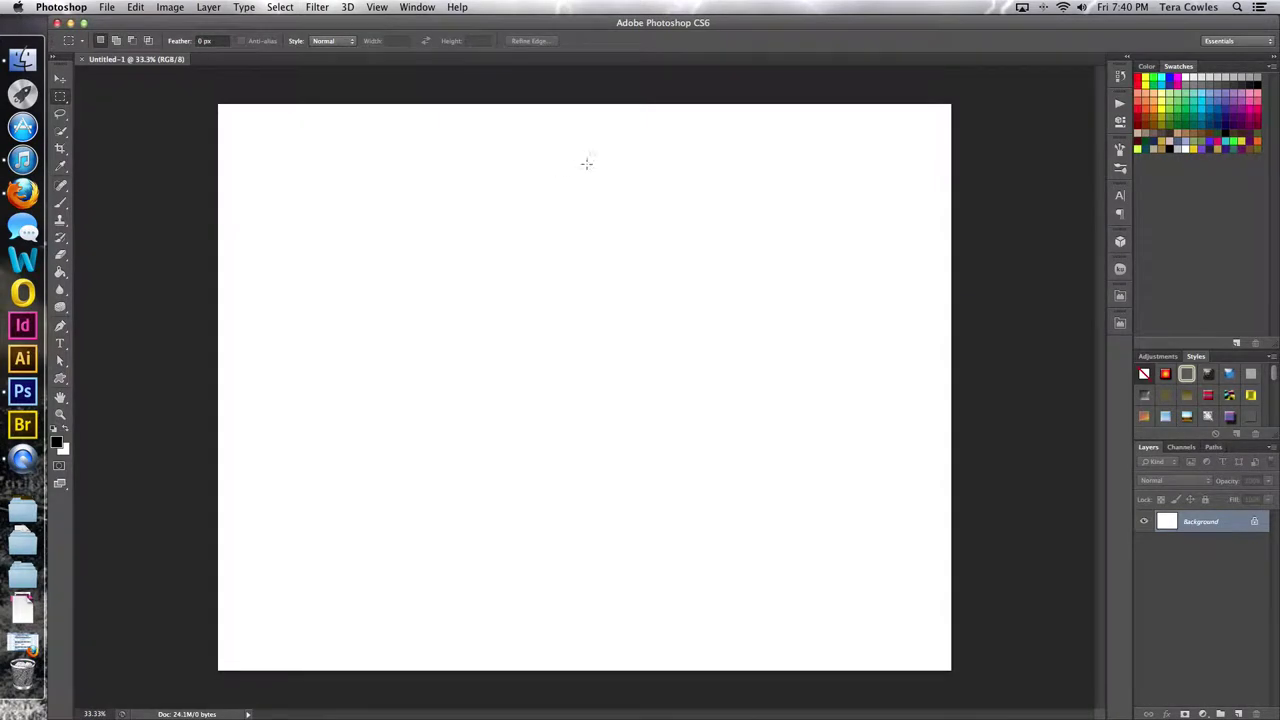
pyautogui.click(412, 7)
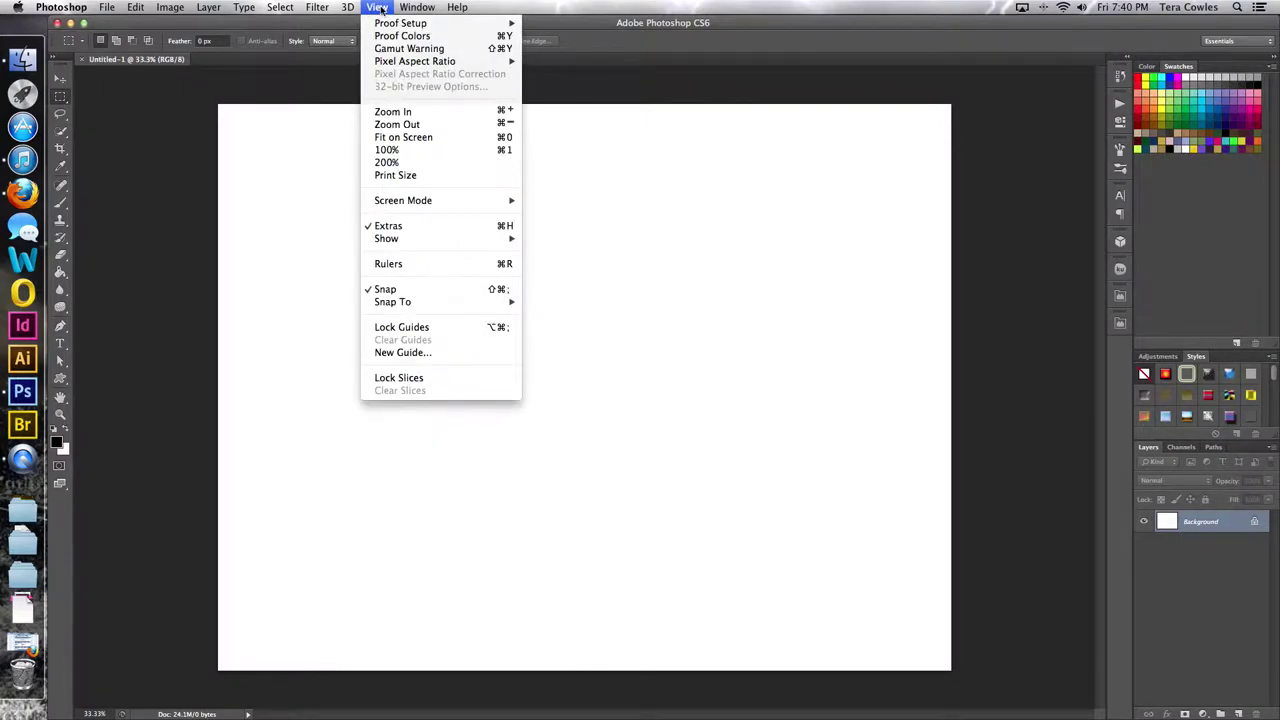
pyautogui.moveTo(432, 61)
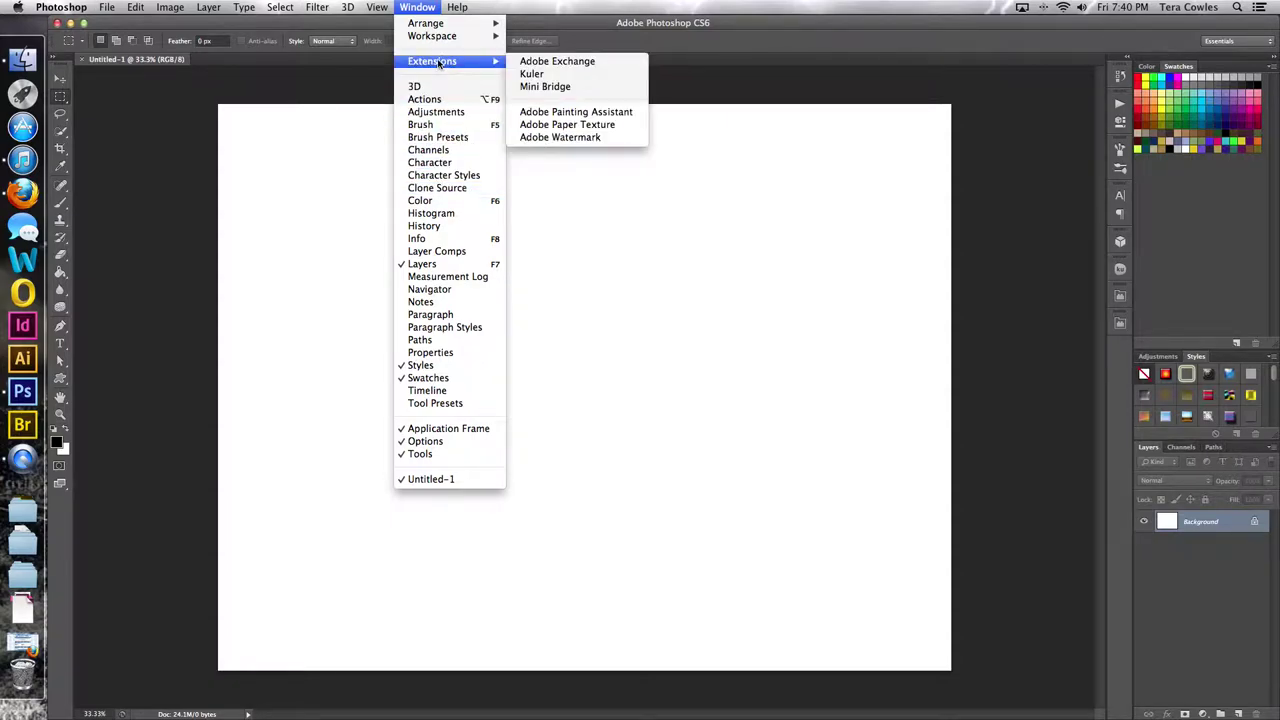
pyautogui.click(566, 64)
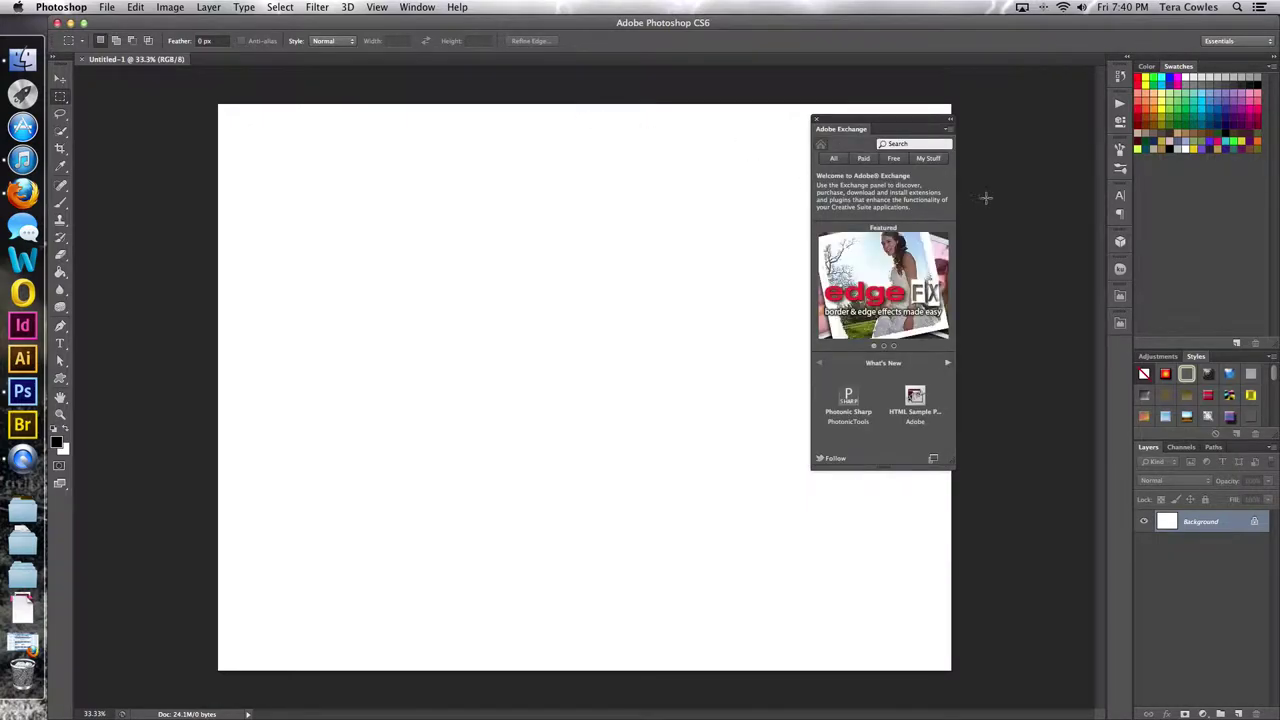
pyautogui.click(898, 146)
pyautogui.write('watermark')
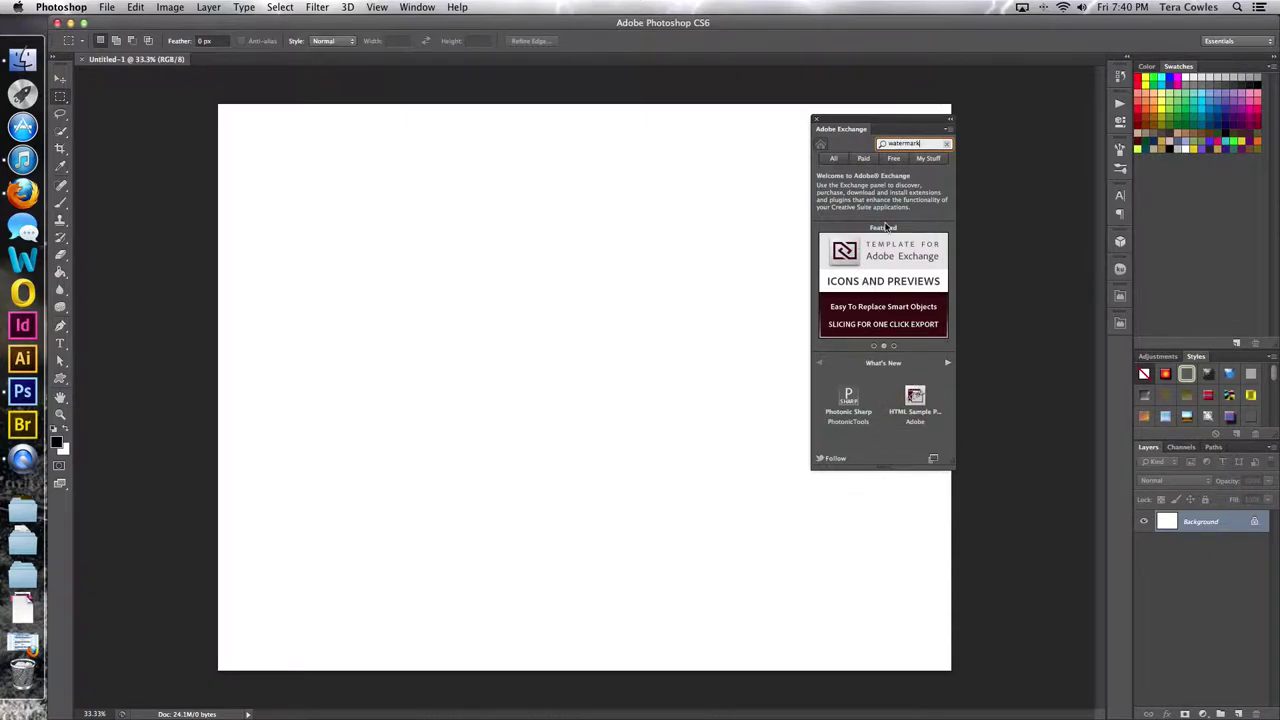
pyautogui.press('Return')
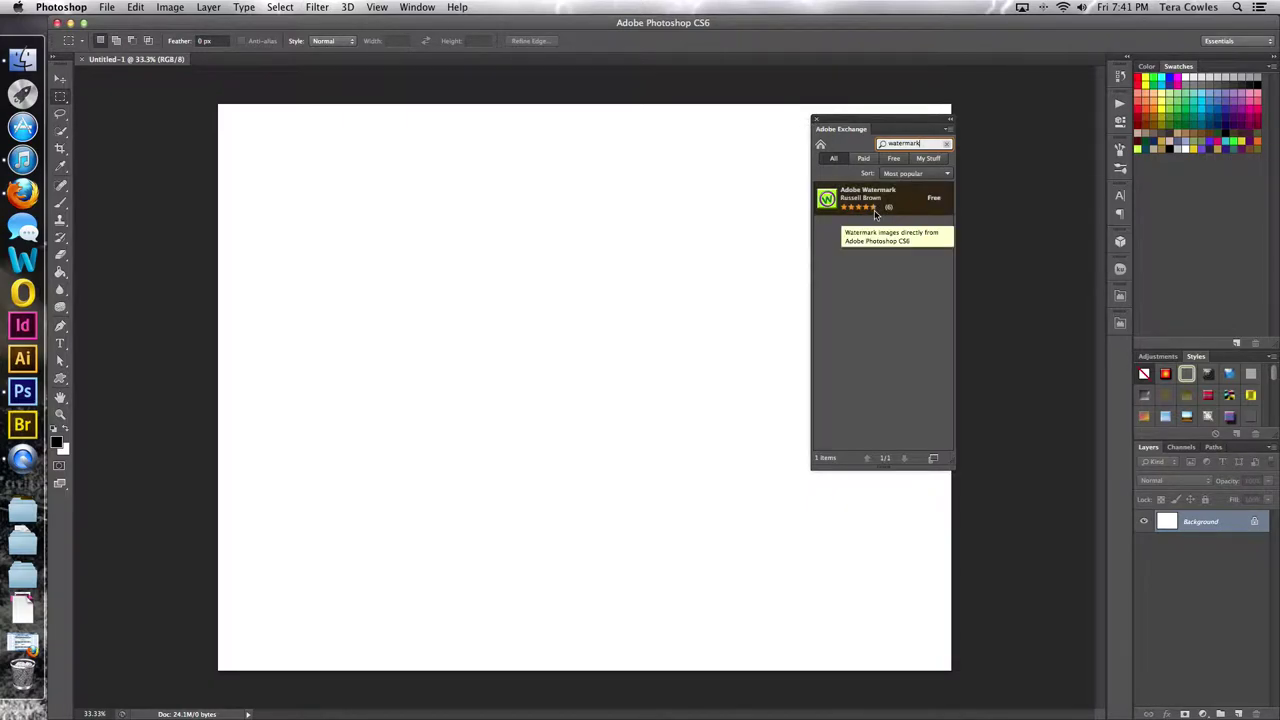
pyautogui.click(815, 118)
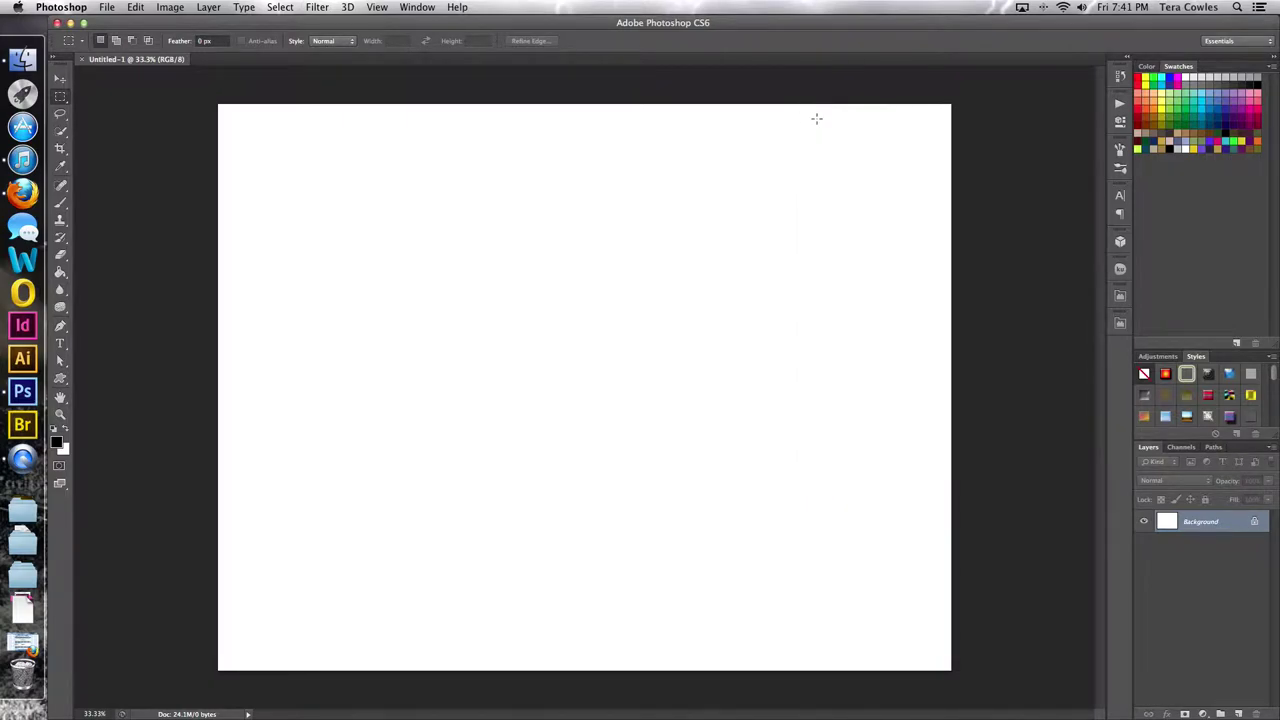
# In Adobe Watermark's source file options, browse School > Watermarks for a logo, then cancel
pyautogui.click(1120, 325)
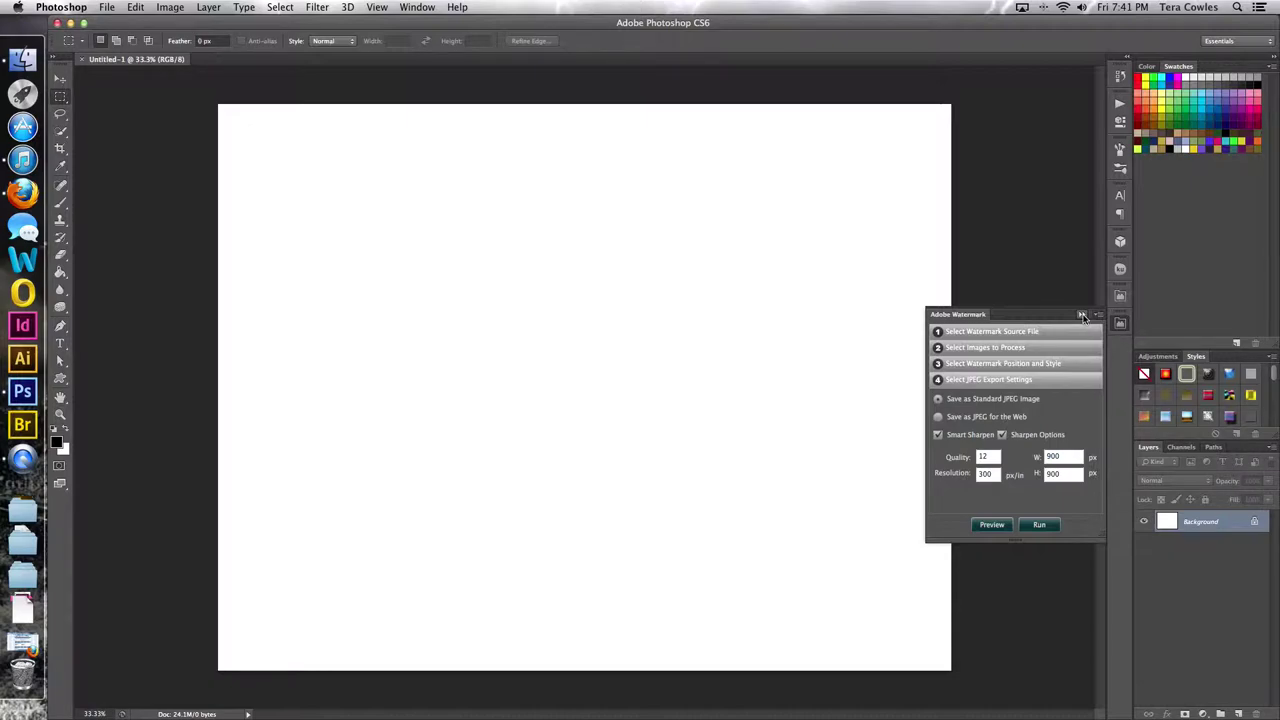
pyautogui.click(970, 330)
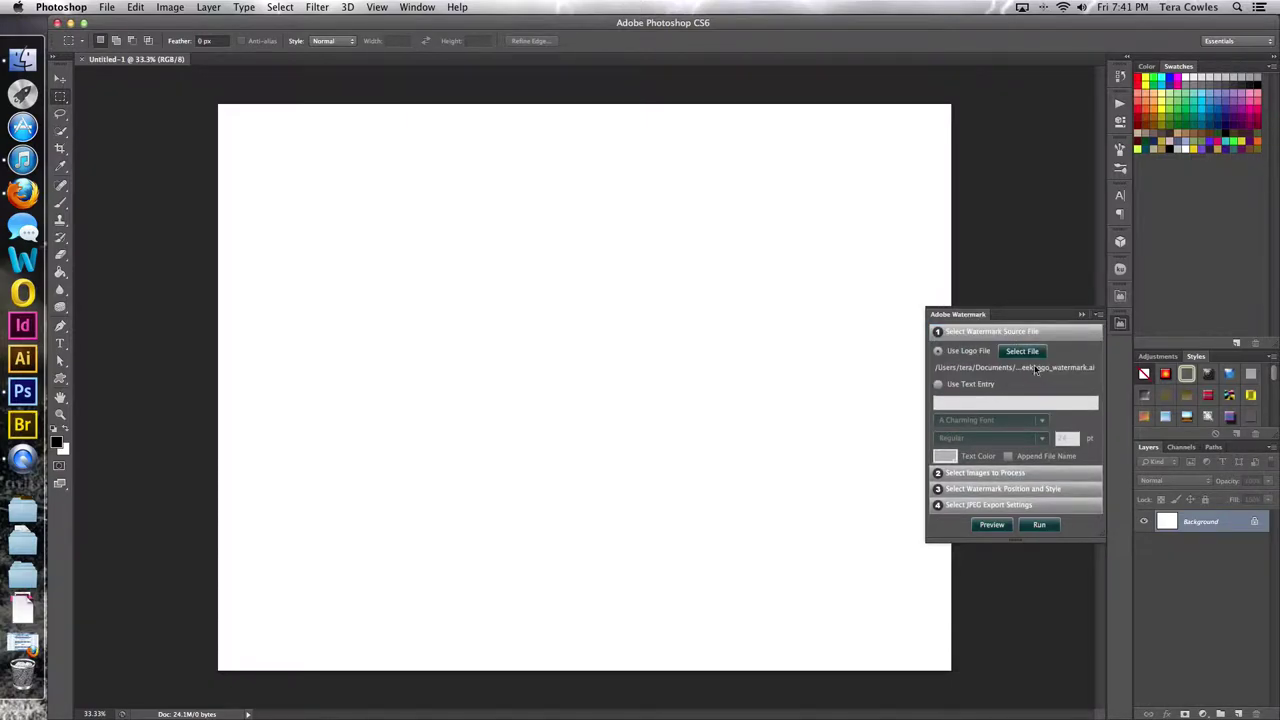
pyautogui.click(1022, 352)
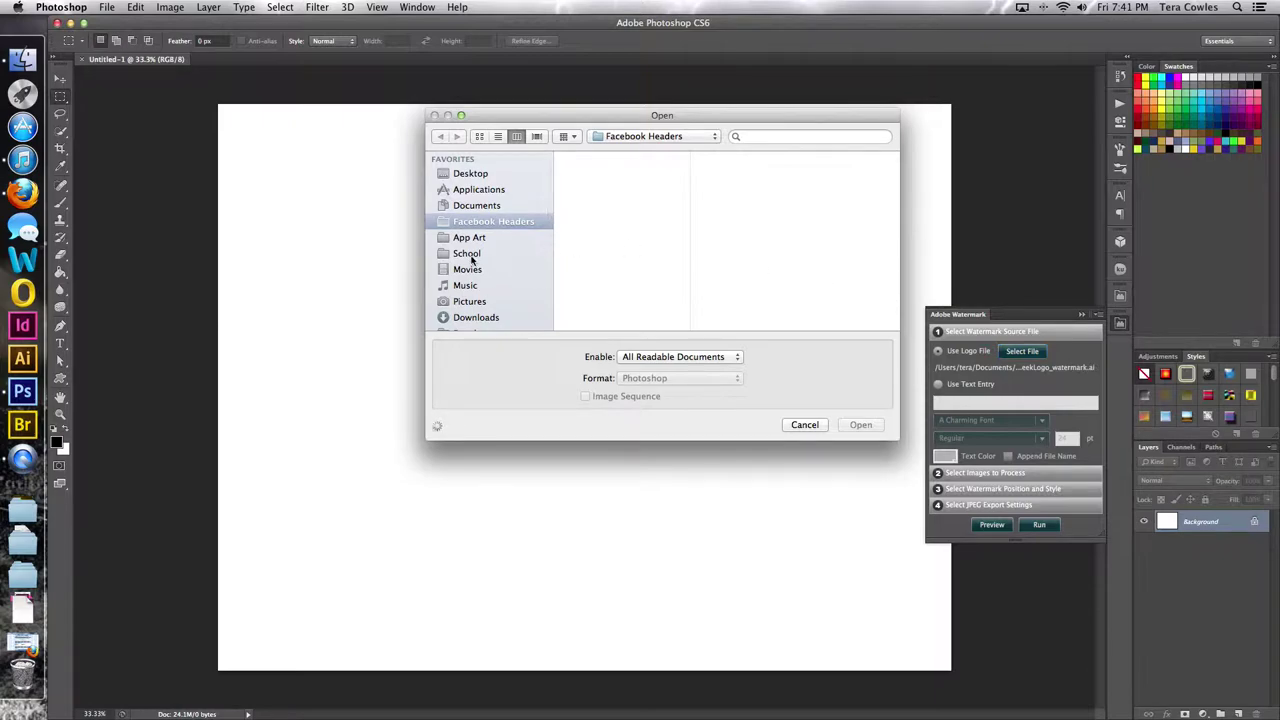
pyautogui.click(467, 255)
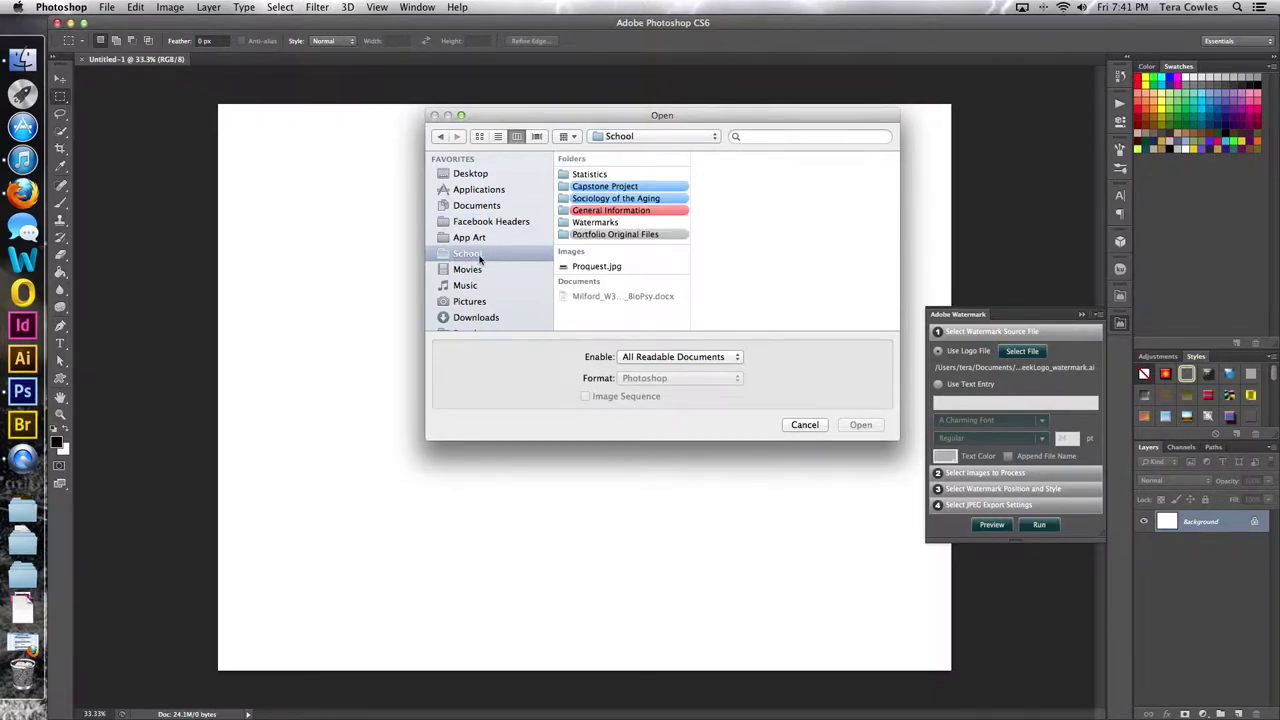
pyautogui.click(596, 222)
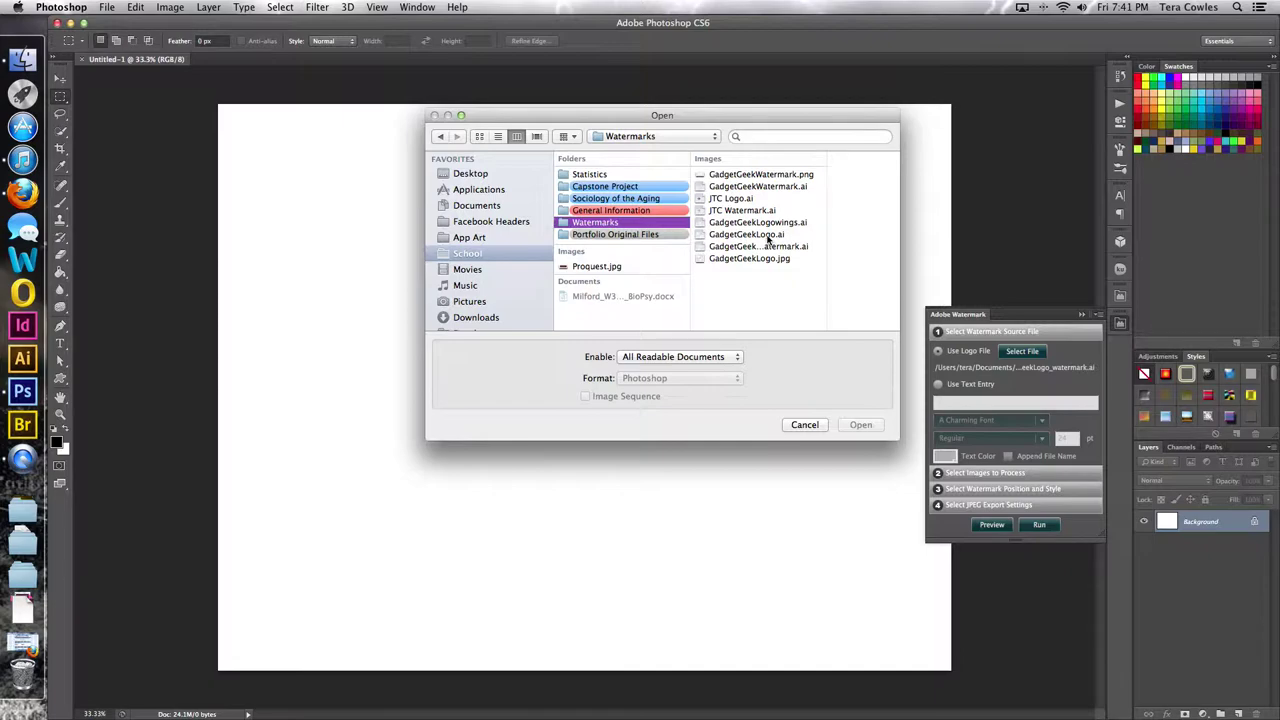
pyautogui.click(804, 425)
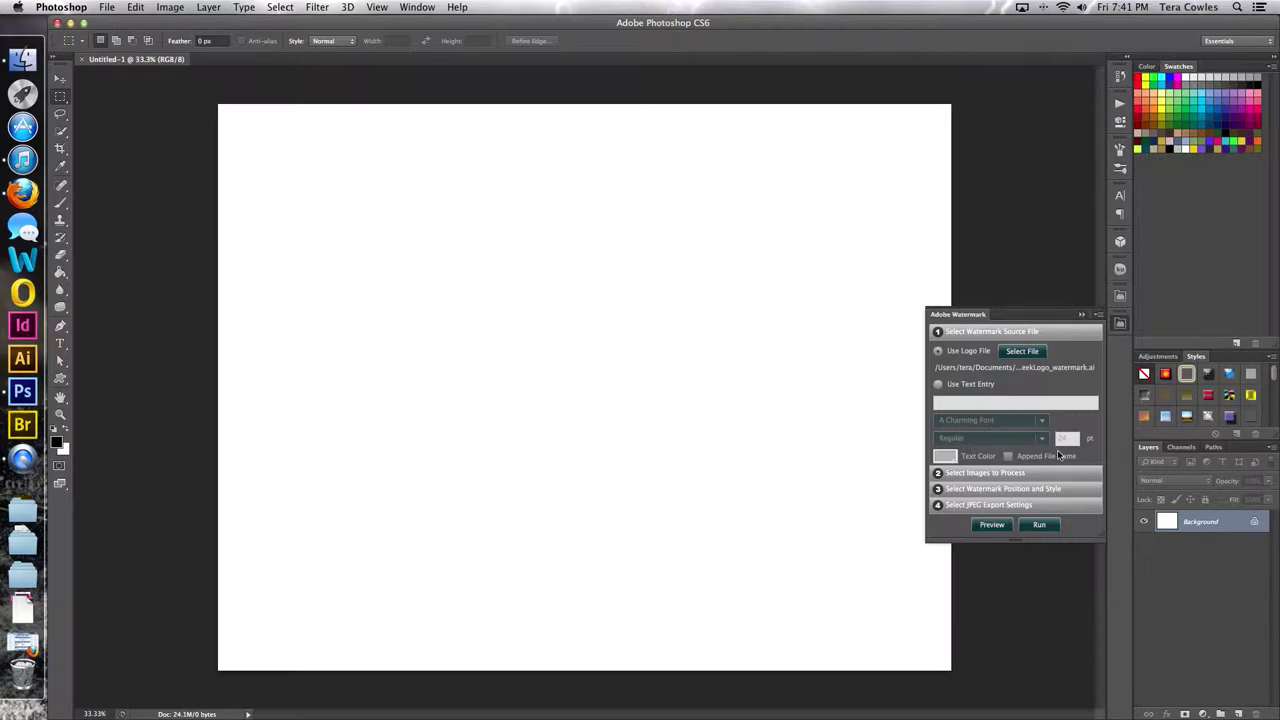
pyautogui.click(937, 477)
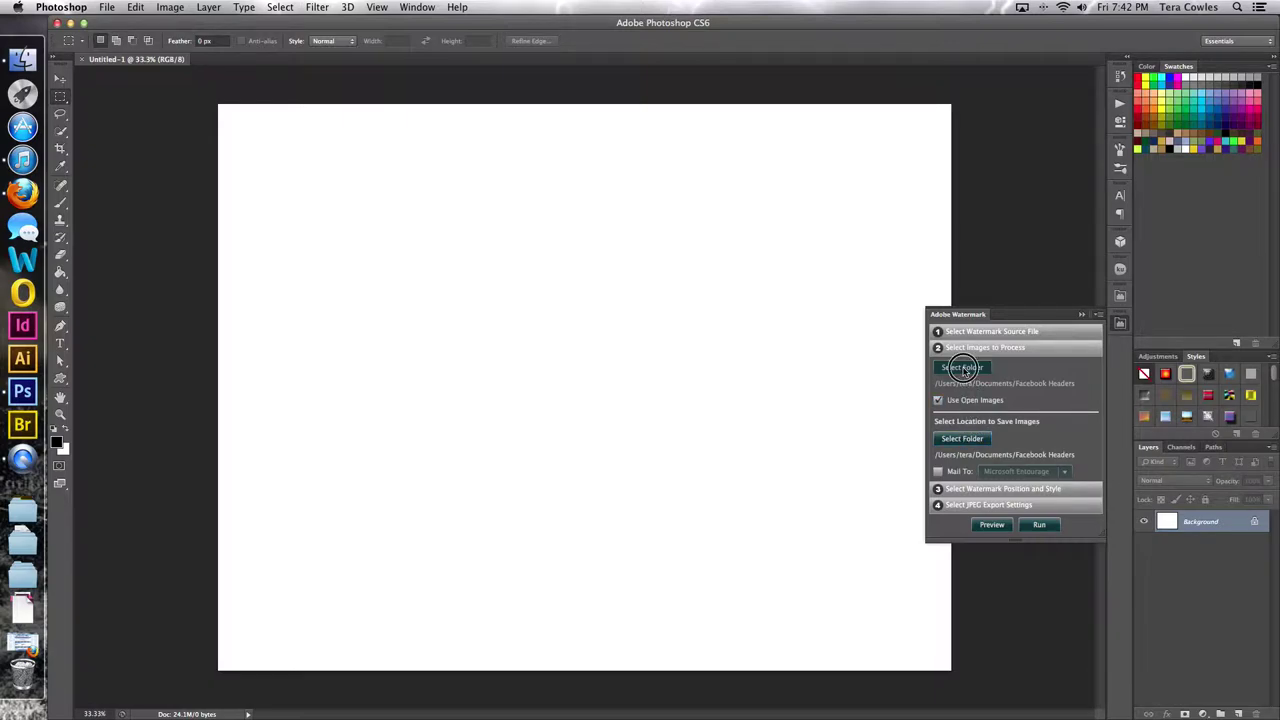
# Pick Facebook Headers as the image folder, then re-enable Use Open Images
pyautogui.click(938, 400)
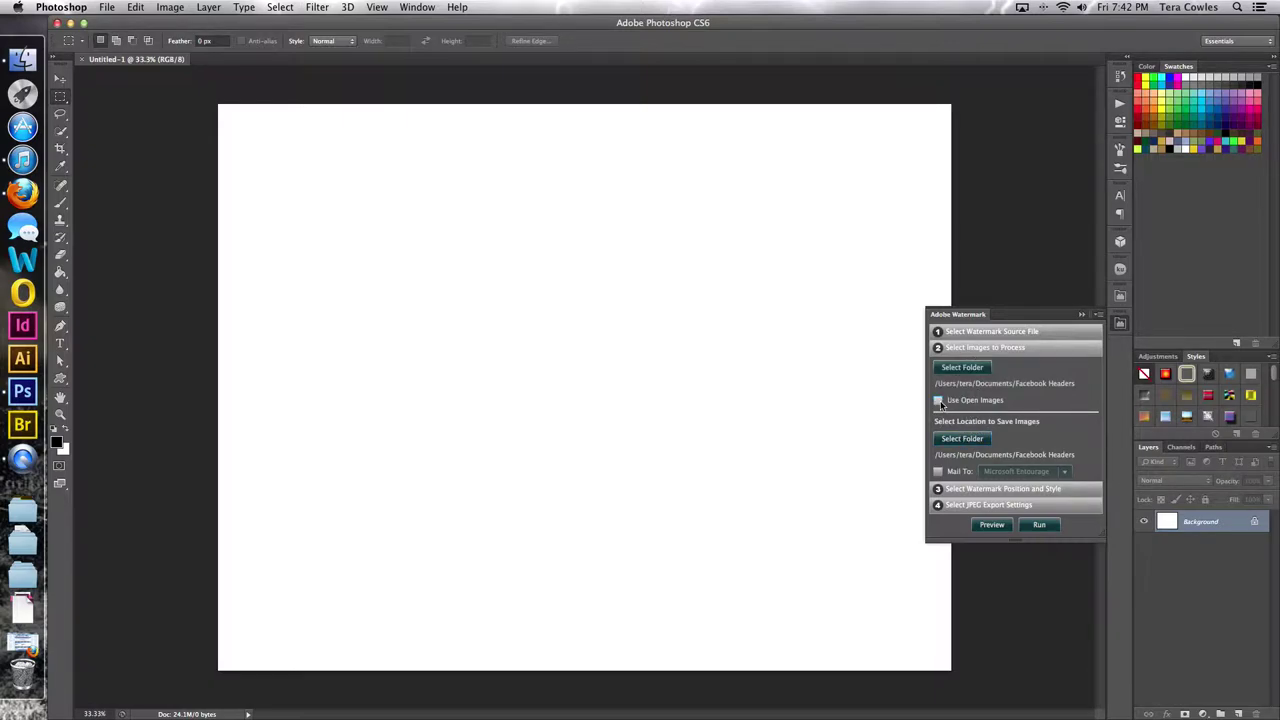
pyautogui.click(938, 400)
pyautogui.click(938, 400)
pyautogui.click(961, 367)
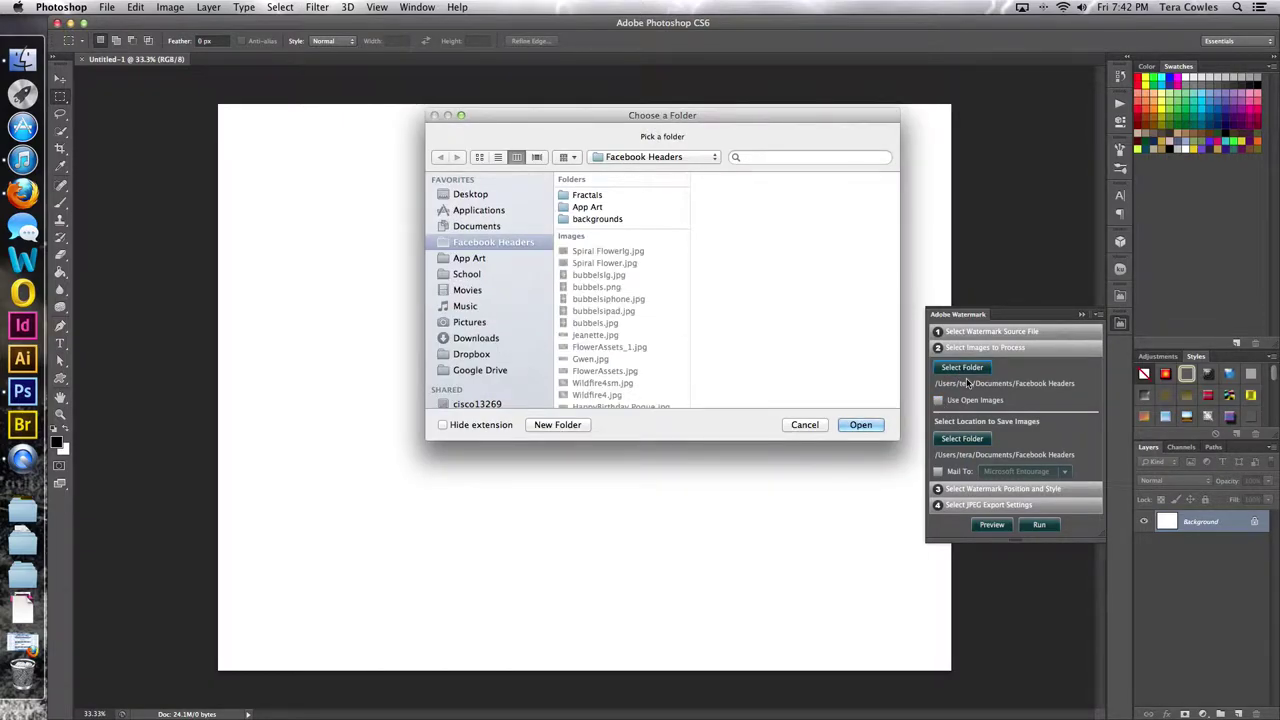
pyautogui.click(860, 426)
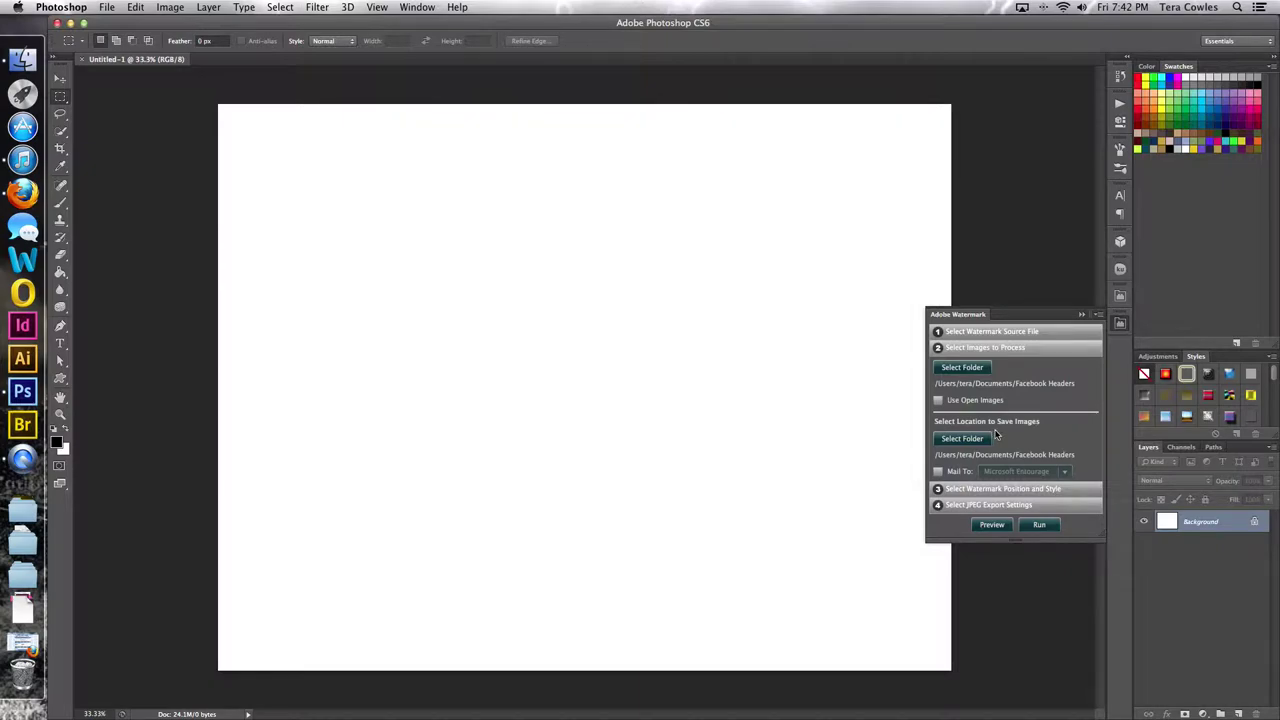
pyautogui.click(940, 401)
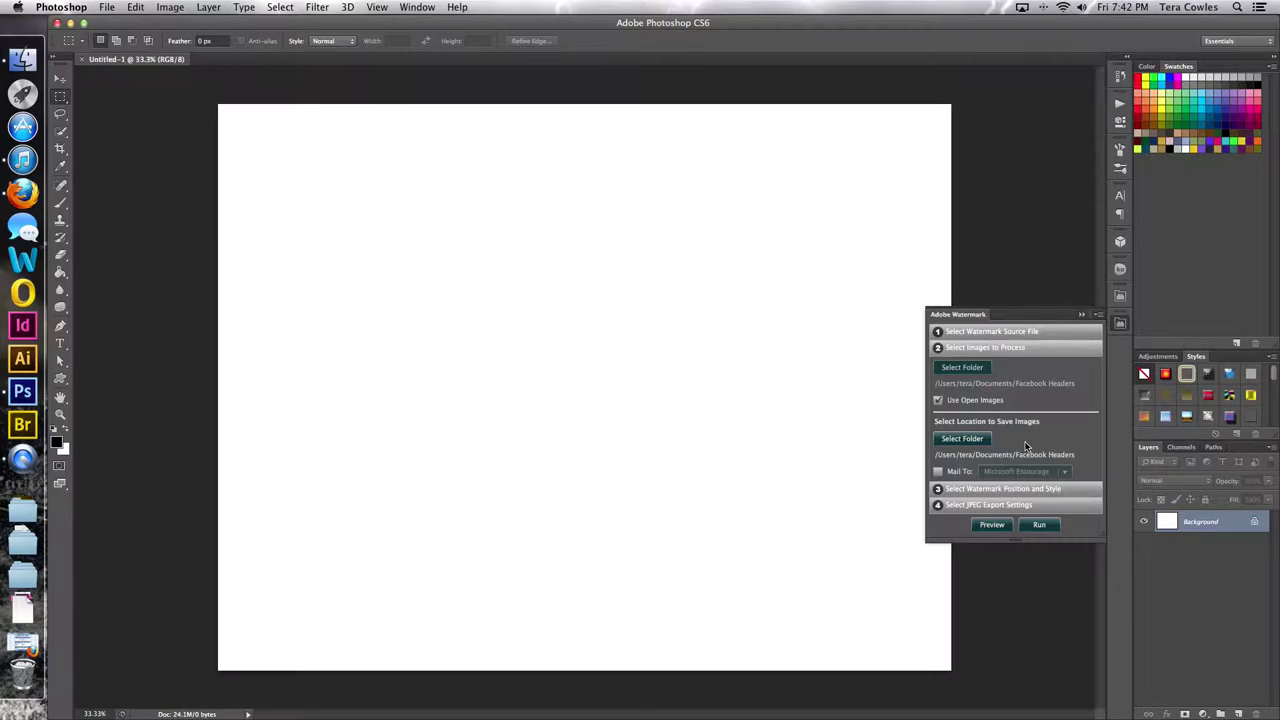
pyautogui.click(955, 490)
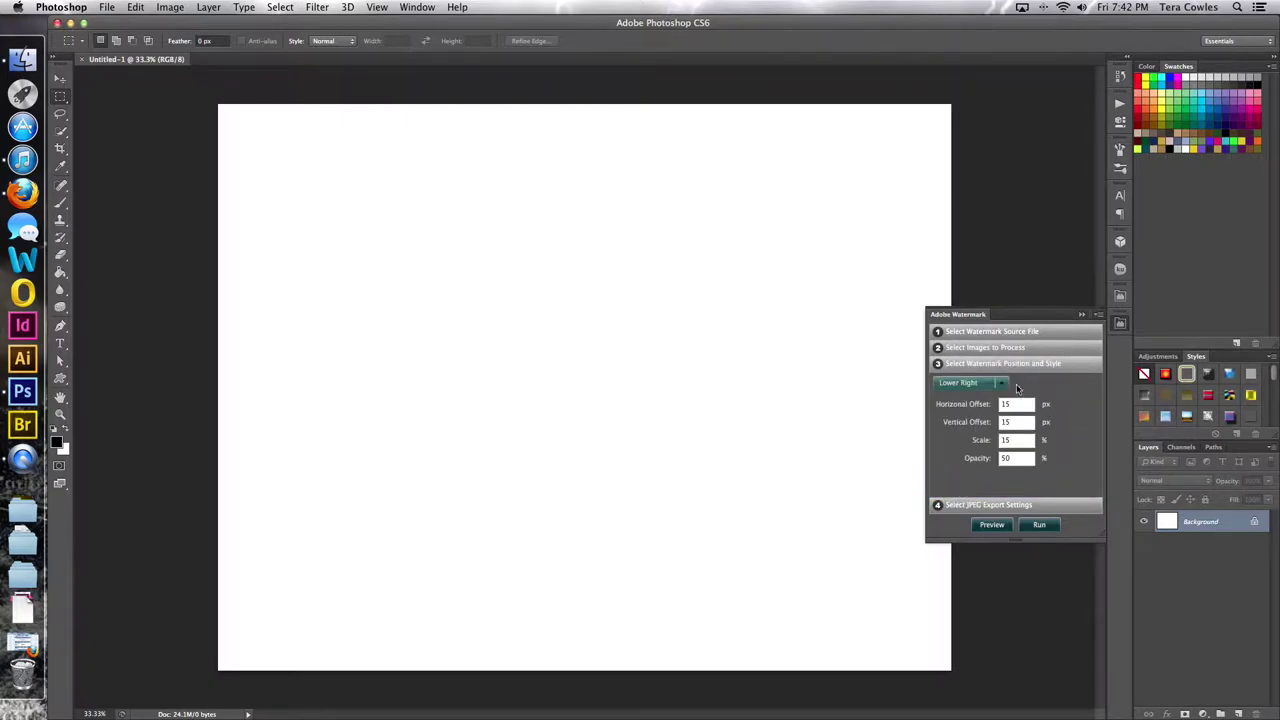
pyautogui.click(1006, 384)
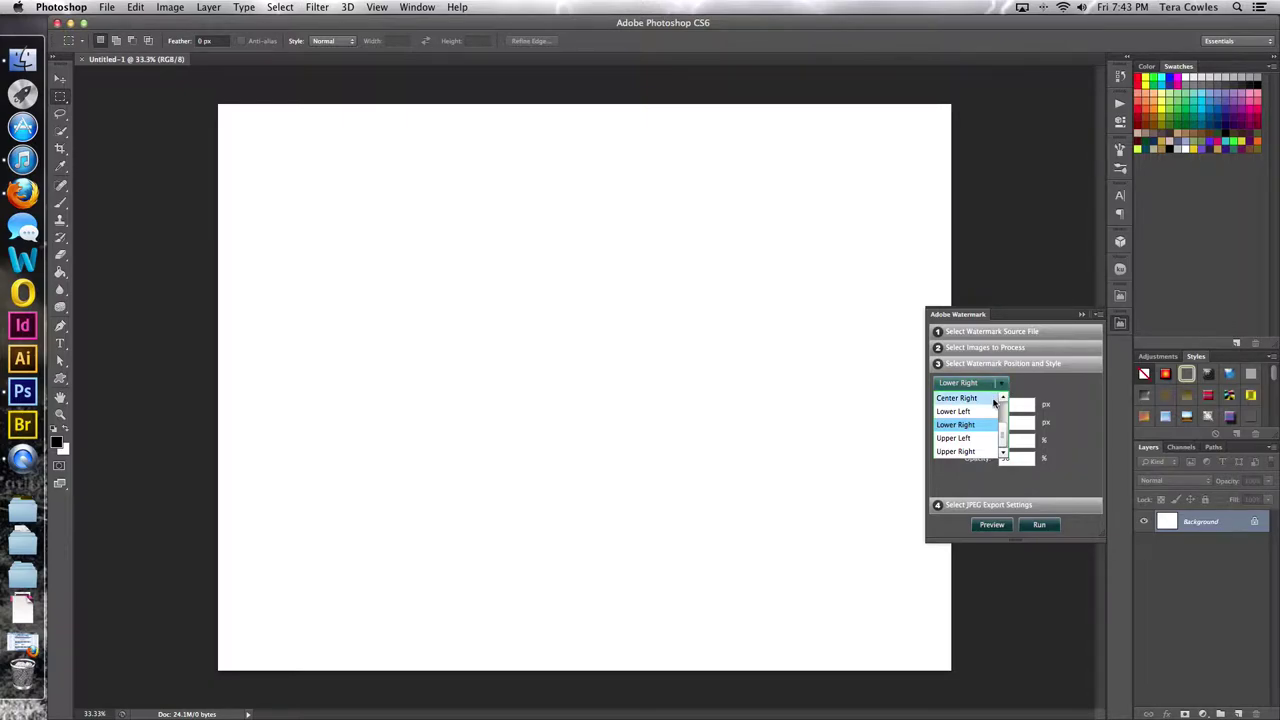
pyautogui.moveTo(1006, 442); pyautogui.dragTo(1005, 425)
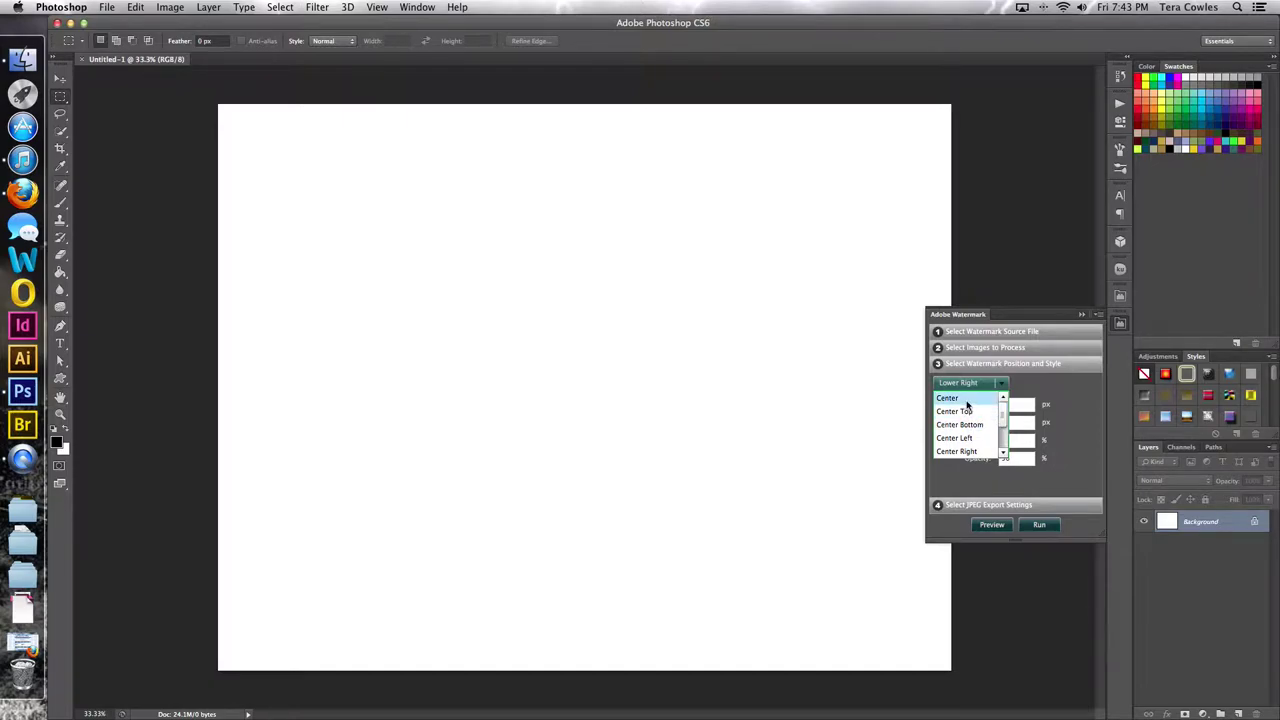
pyautogui.moveTo(1005, 419); pyautogui.dragTo(1004, 452)
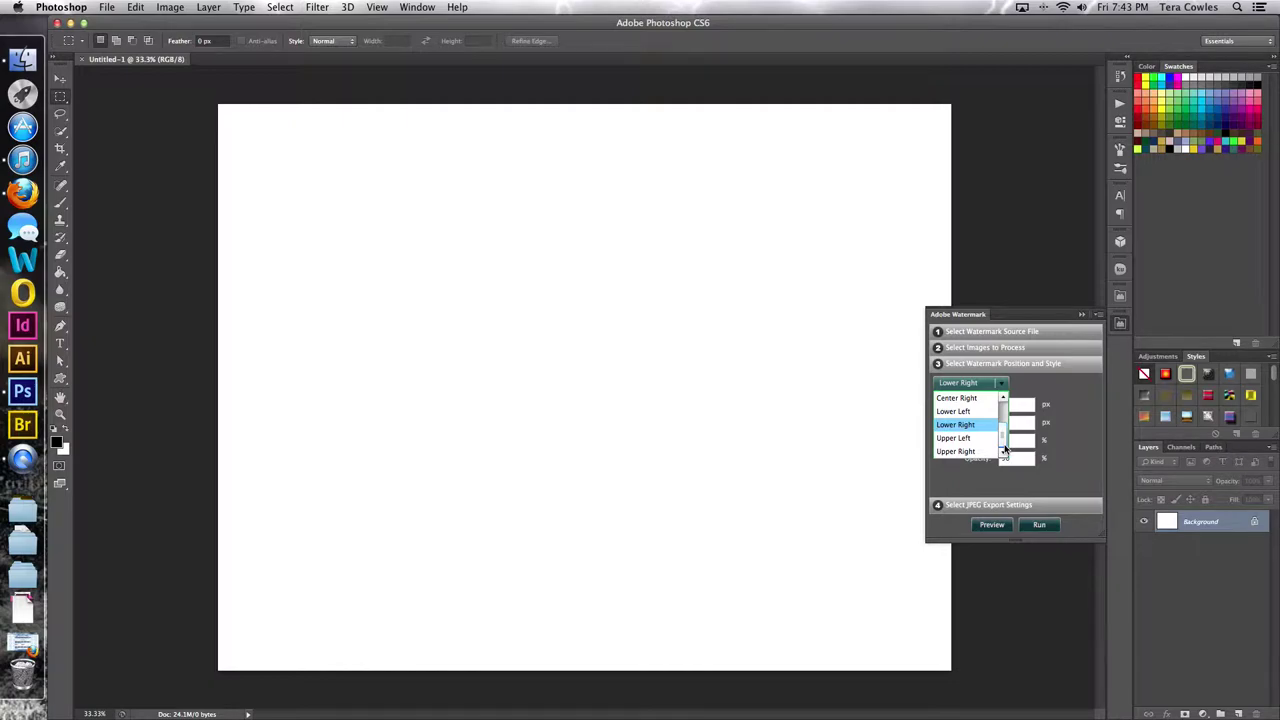
pyautogui.click(1080, 484)
# Keep the watermark JPEG export as standard JPEG and close the Watermark panel
pyautogui.click(957, 507)
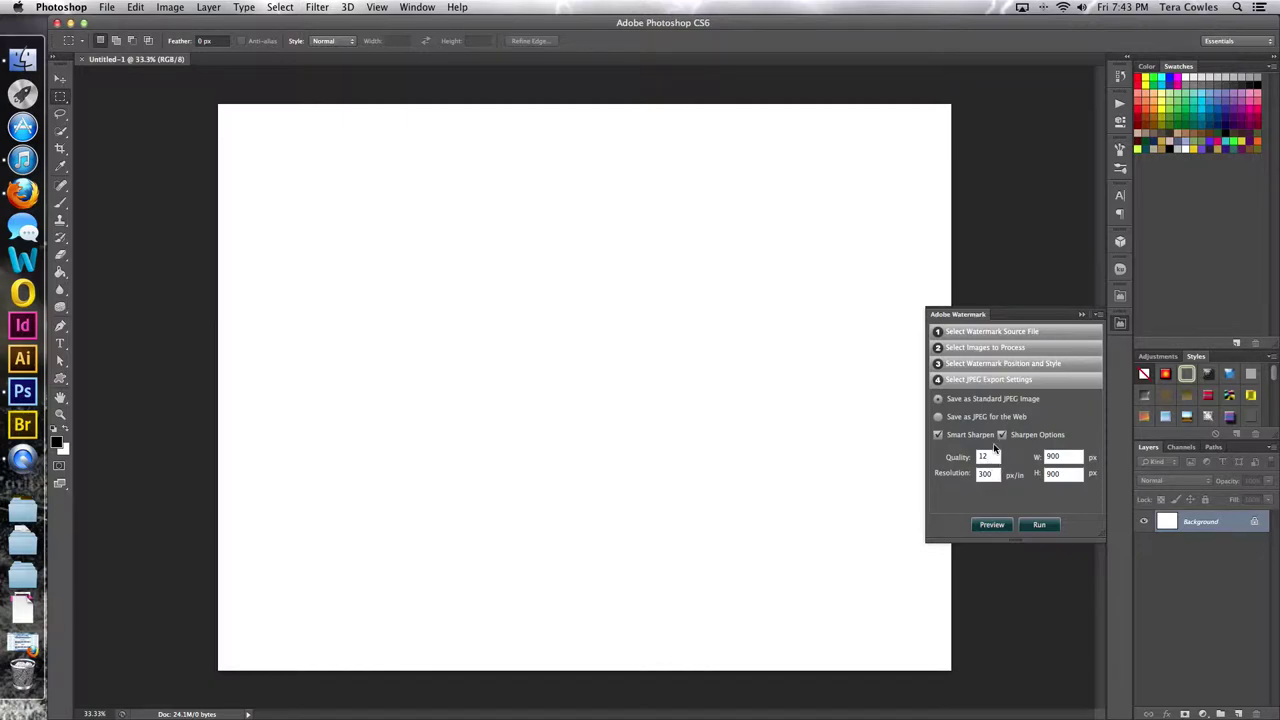
pyautogui.click(938, 417)
pyautogui.click(940, 399)
pyautogui.click(1081, 315)
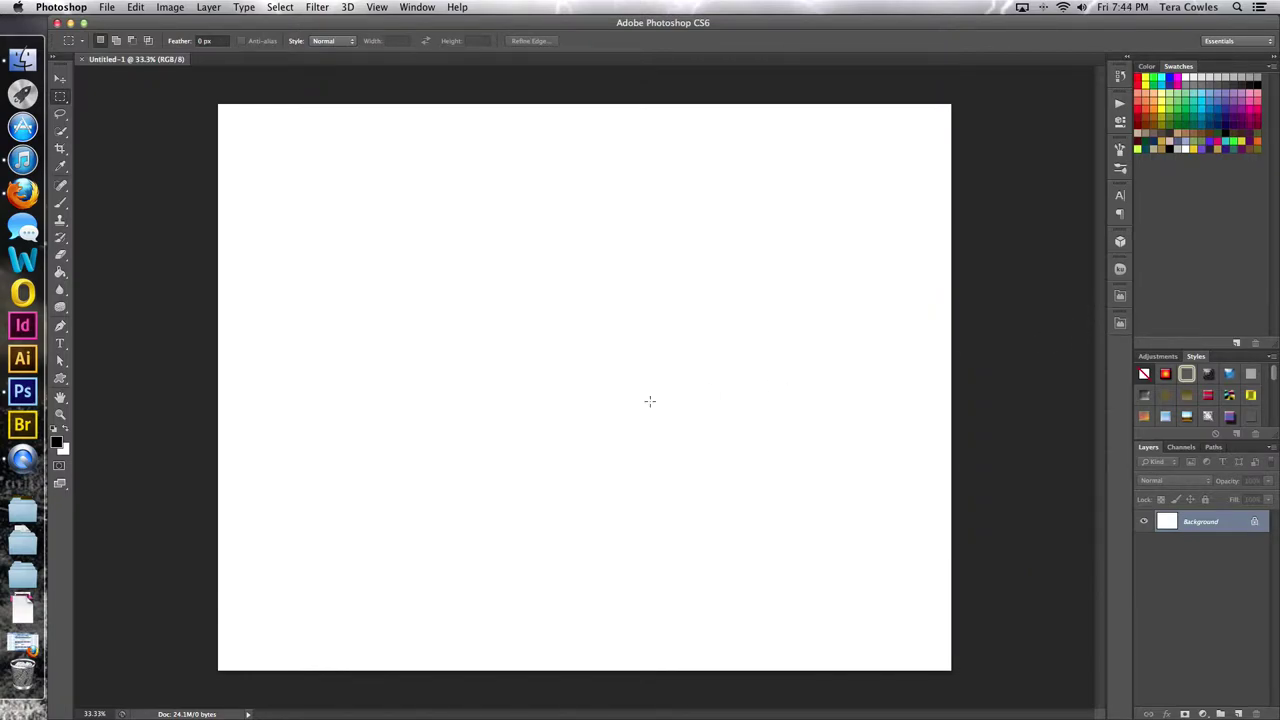
pyautogui.click(107, 8)
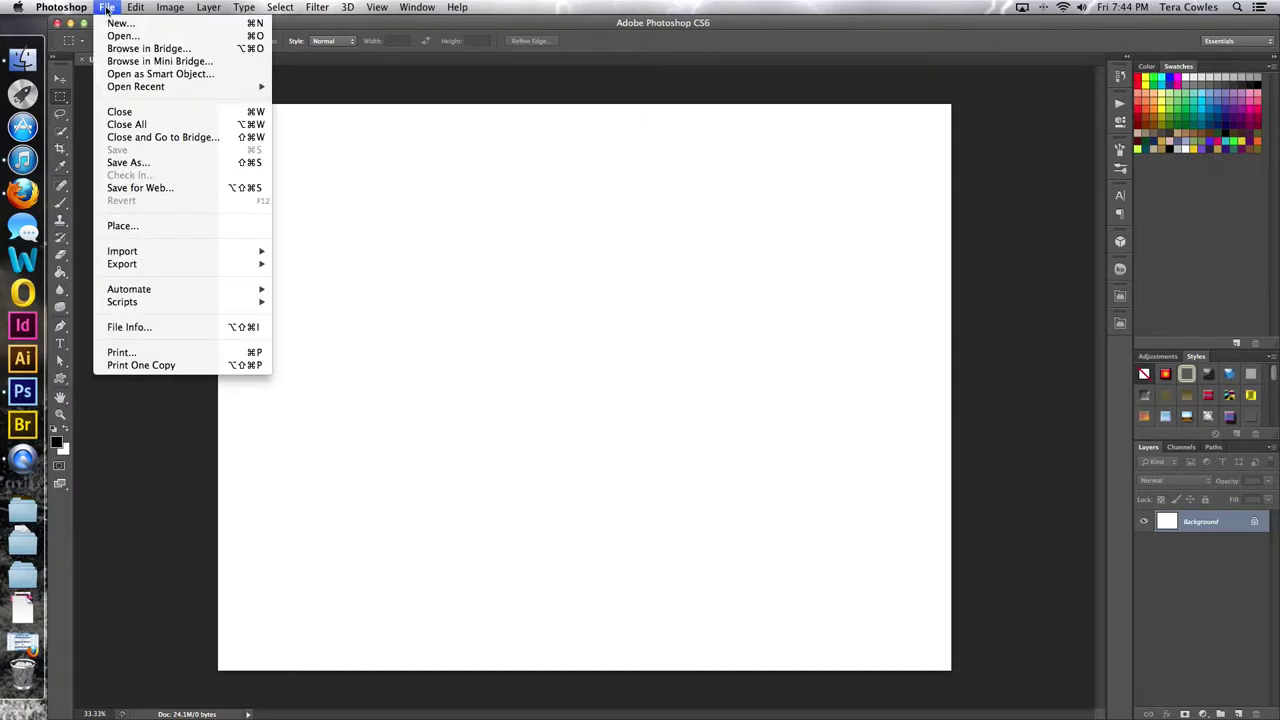
# Place 2w.png from Fractals > raw fractals into the document
pyautogui.click(141, 226)
pyautogui.click(591, 178)
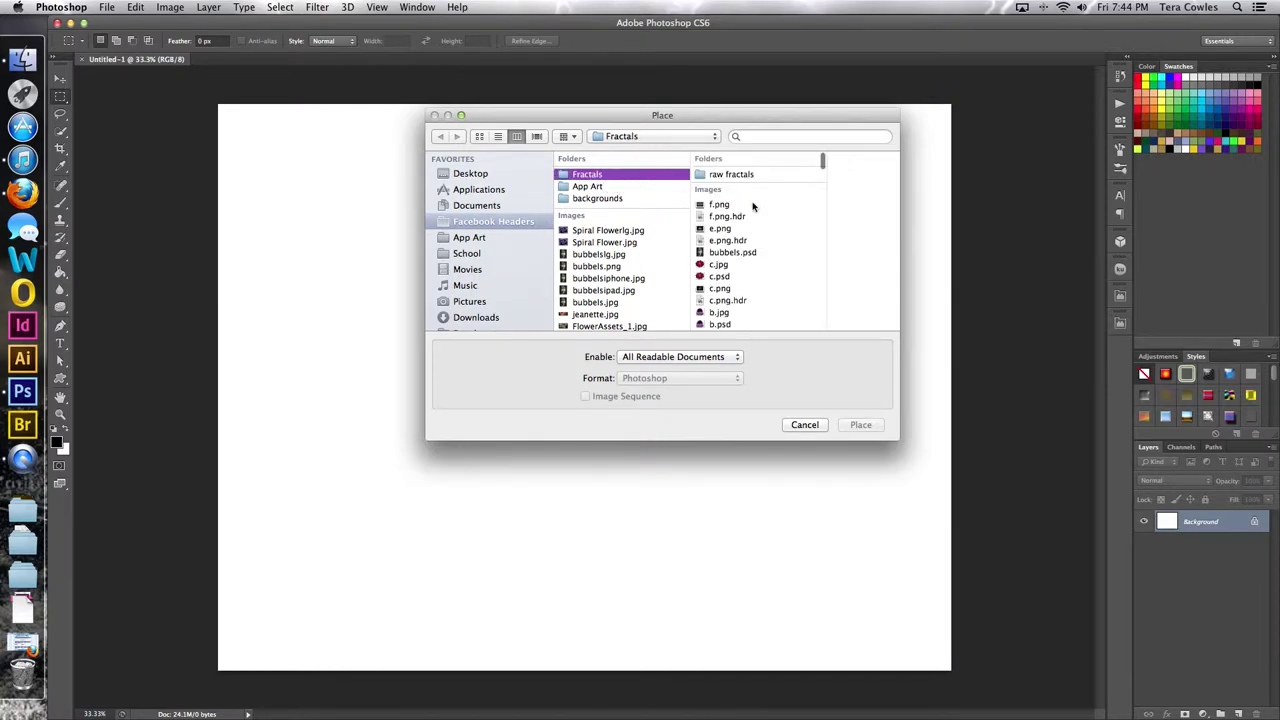
pyautogui.click(722, 206)
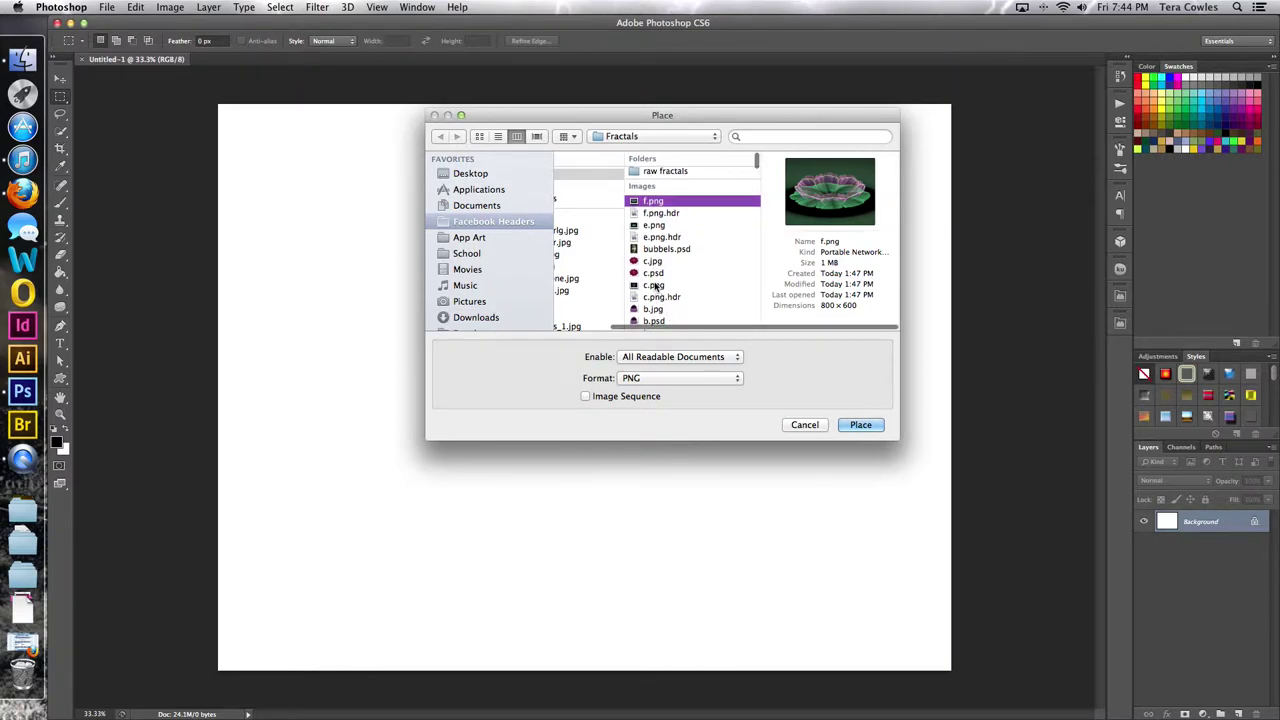
pyautogui.click(656, 287)
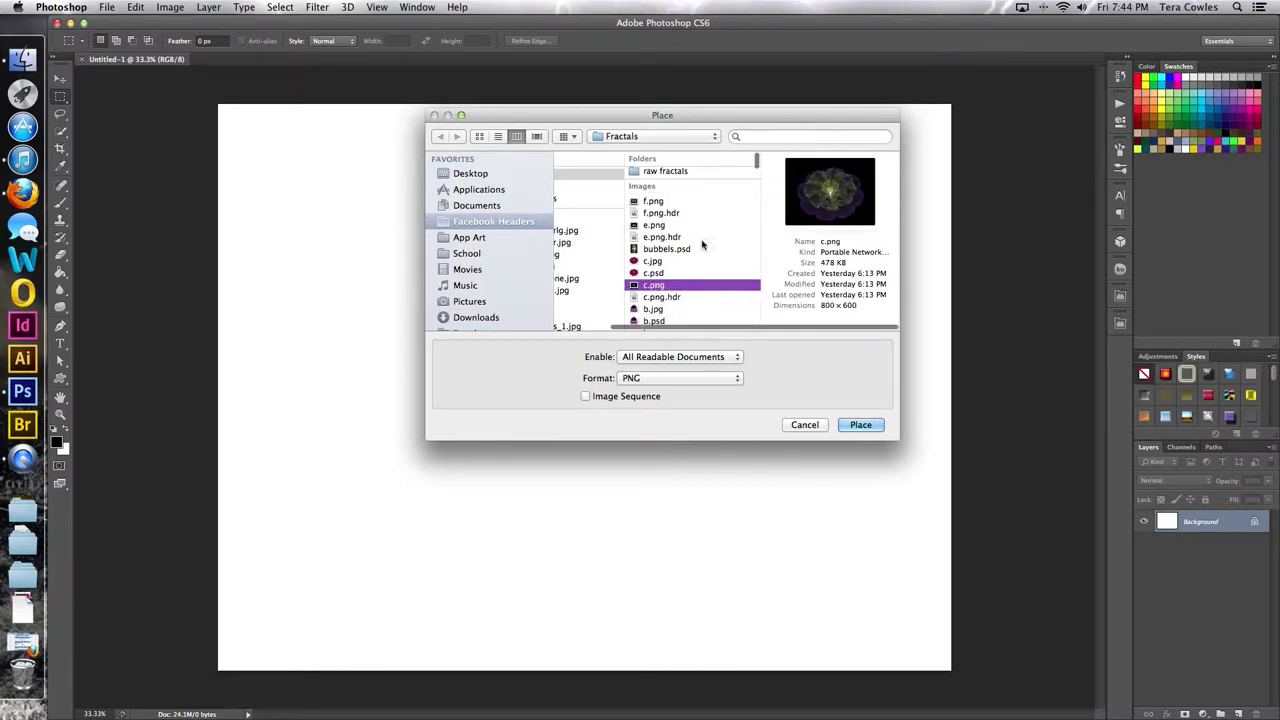
pyautogui.click(657, 172)
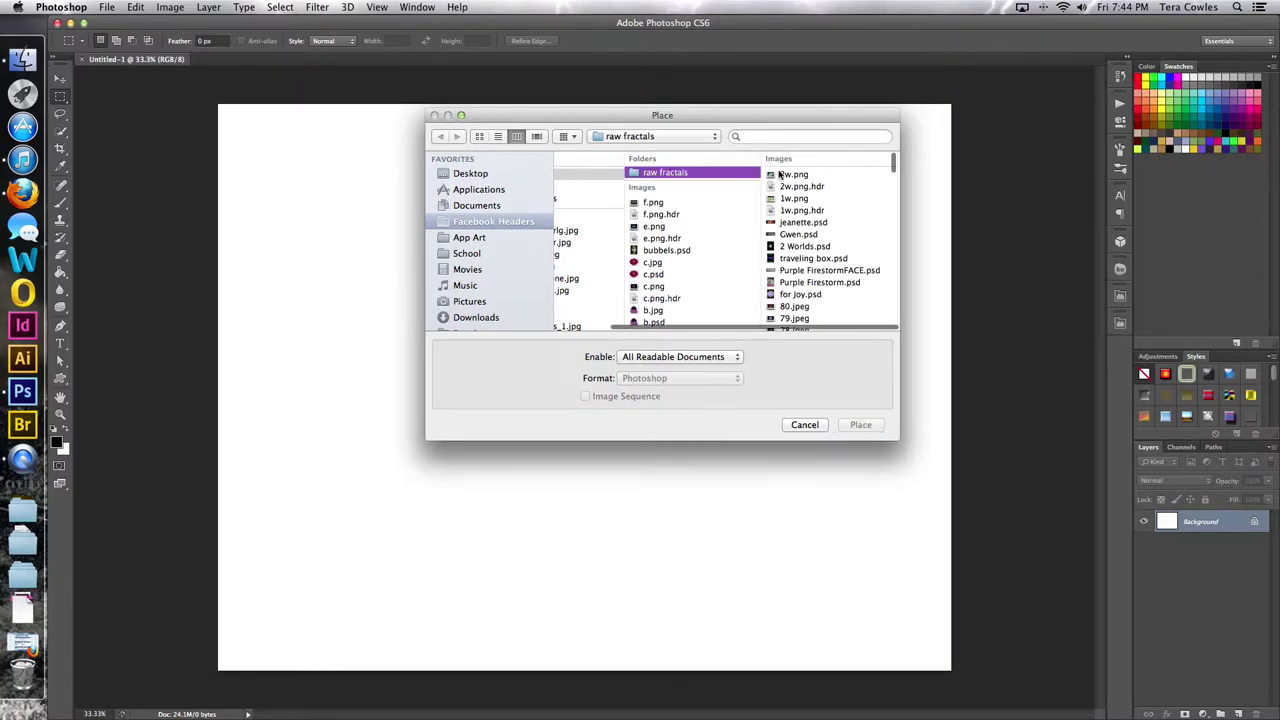
pyautogui.click(779, 177)
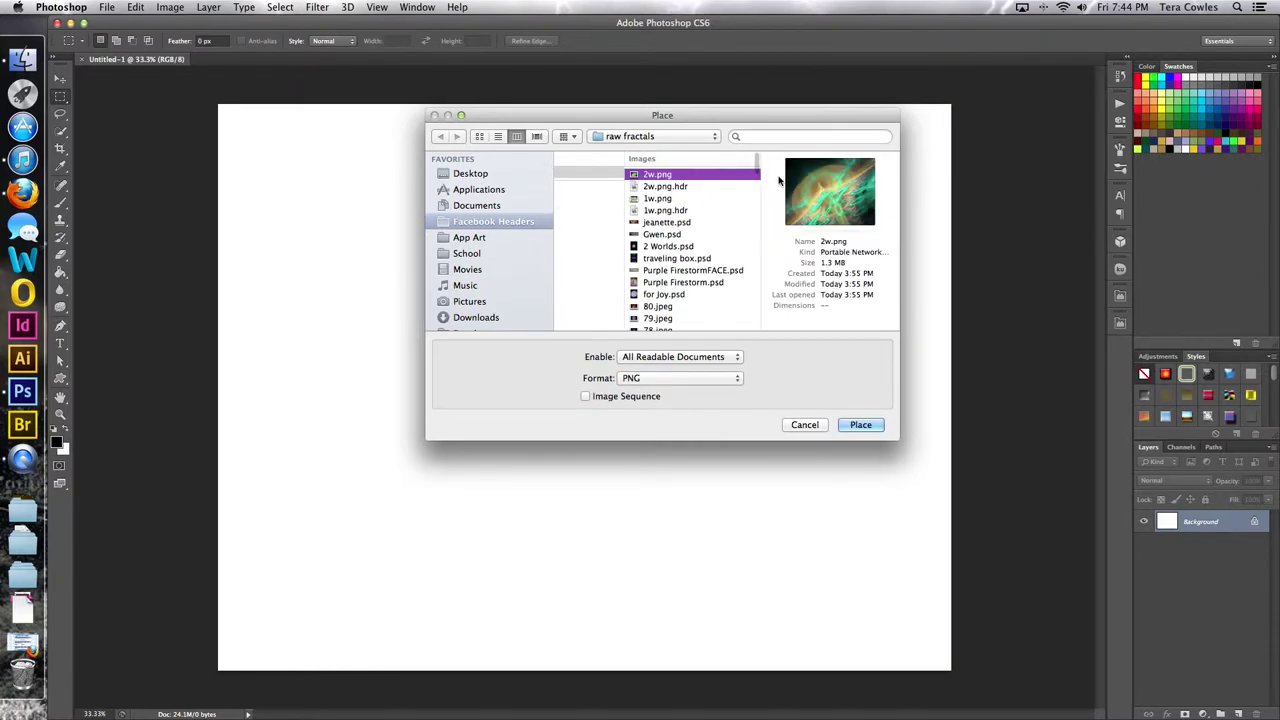
pyautogui.click(862, 424)
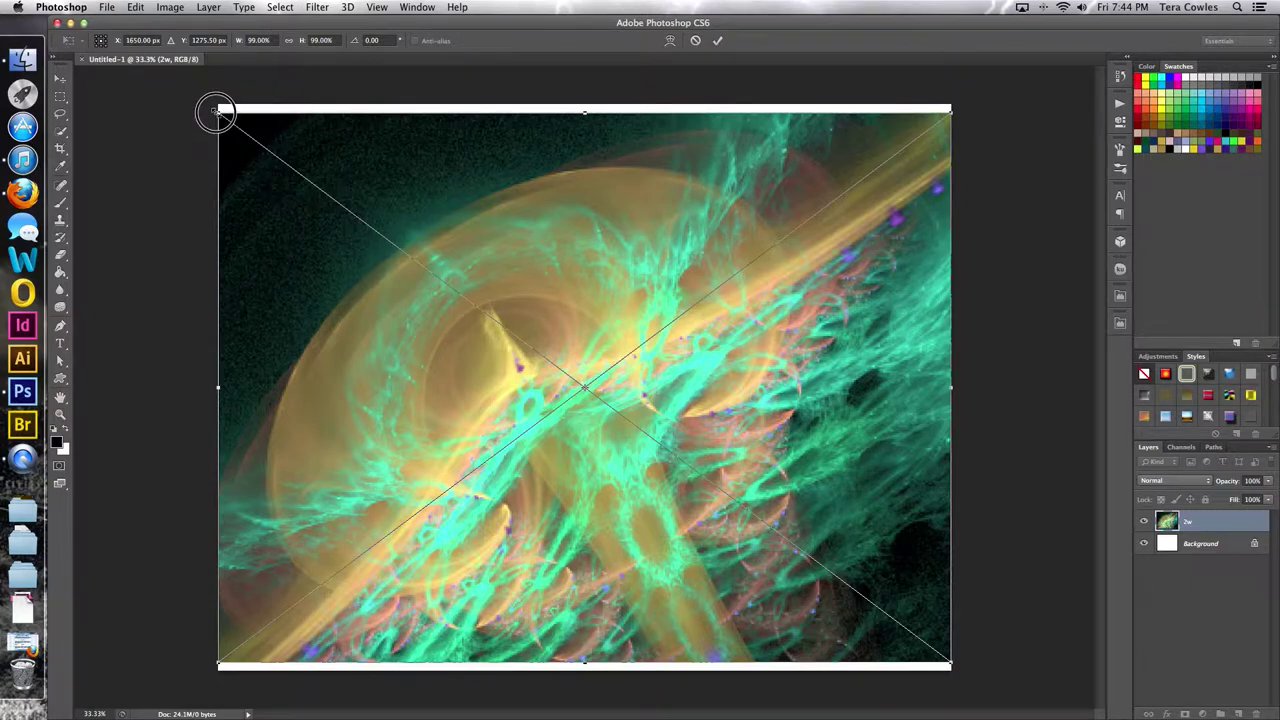
# Enlarge the placed fractal past the canvas corners and commit the transform
pyautogui.moveTo(216, 113); pyautogui.dragTo(199, 90)
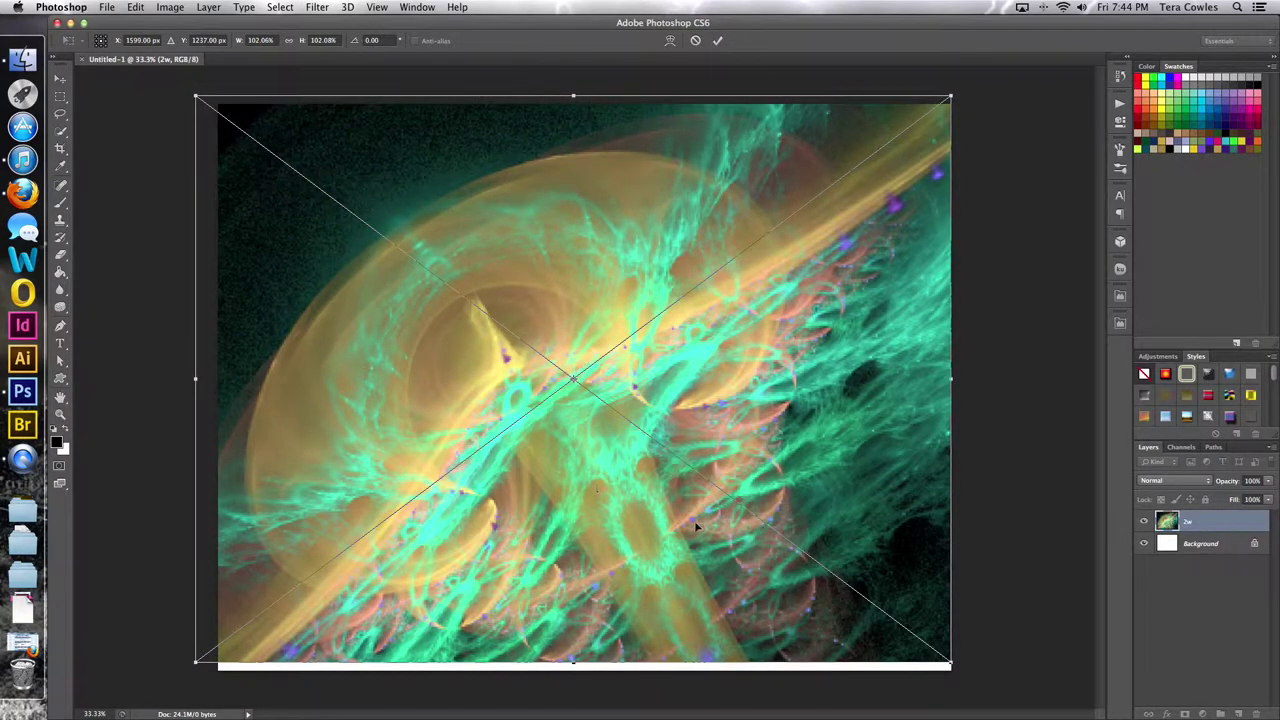
pyautogui.moveTo(951, 662); pyautogui.dragTo(975, 683)
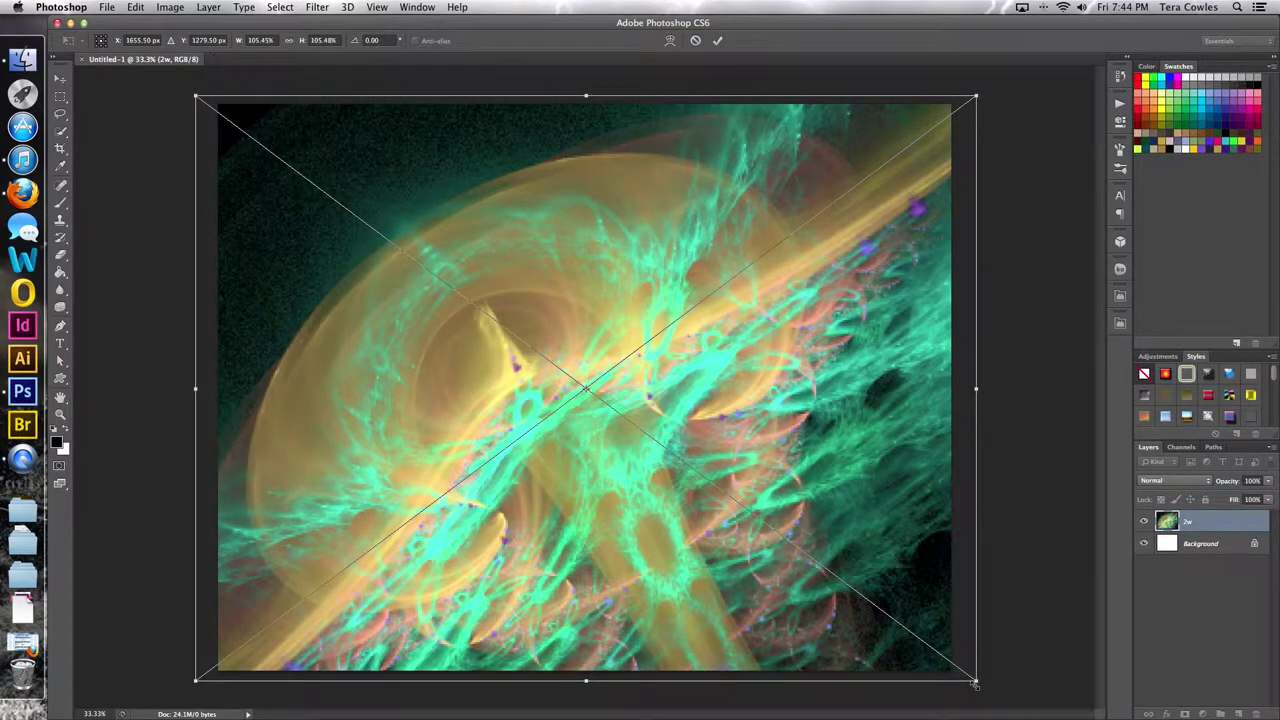
pyautogui.press('Return')
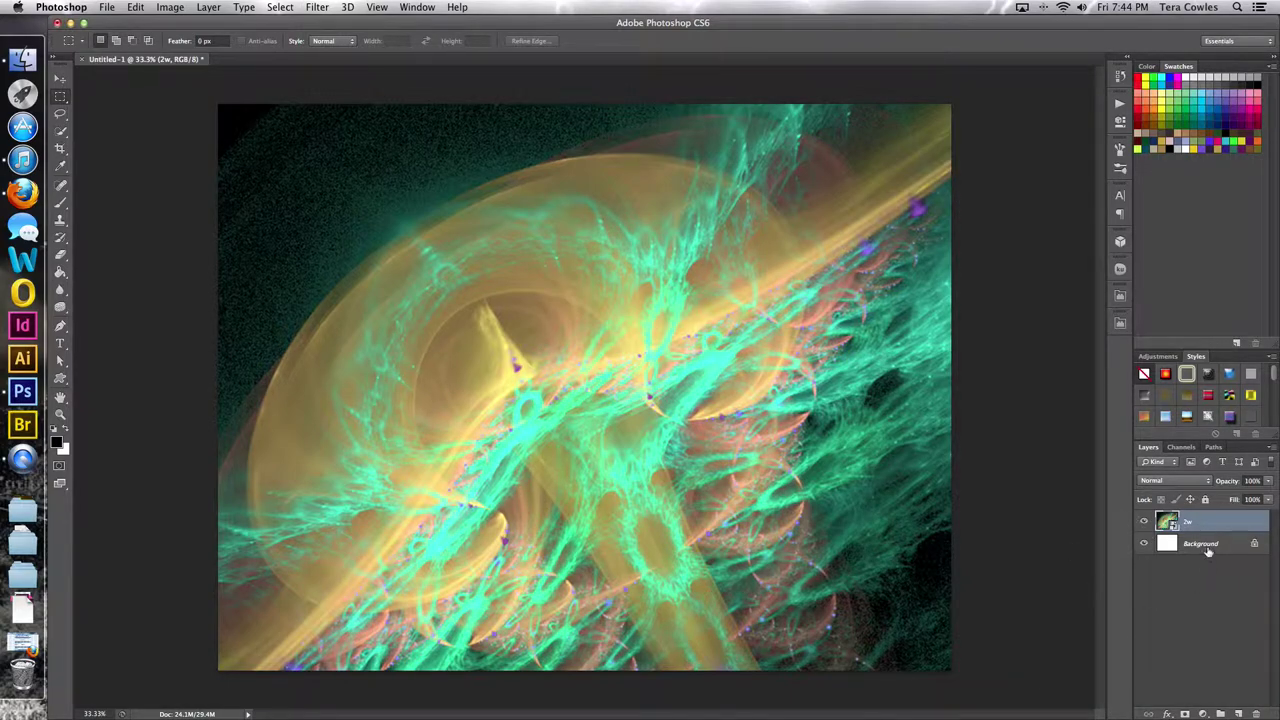
pyautogui.doubleClick(1205, 545)
# Convert the Background to Layer 0 and delete it, leaving only the 2w layer
pyautogui.click(539, 232)
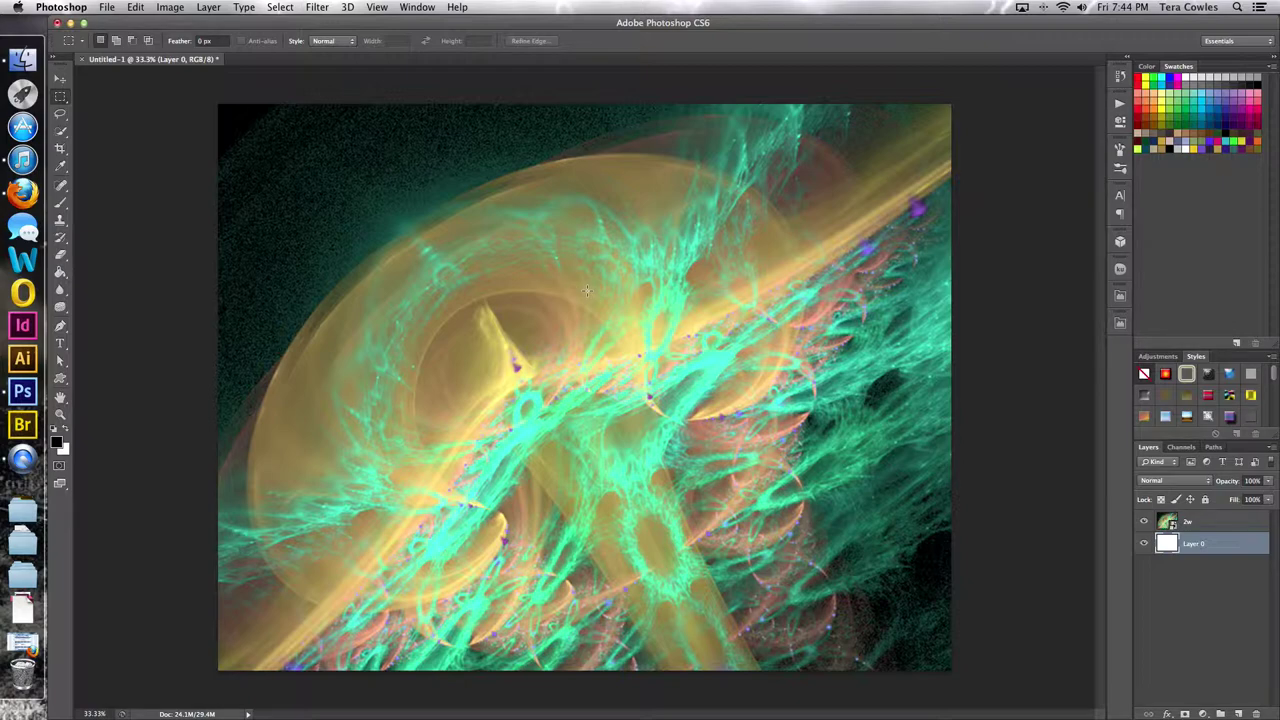
pyautogui.press('Delete')
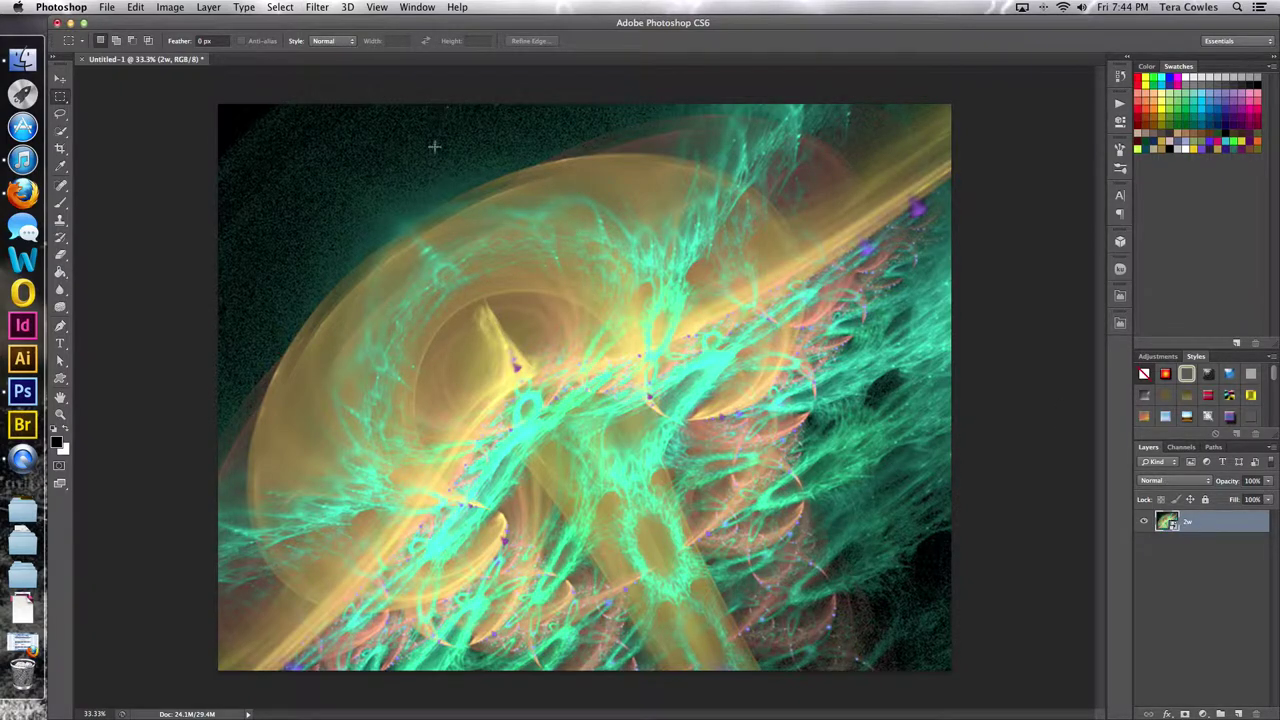
pyautogui.click(316, 8)
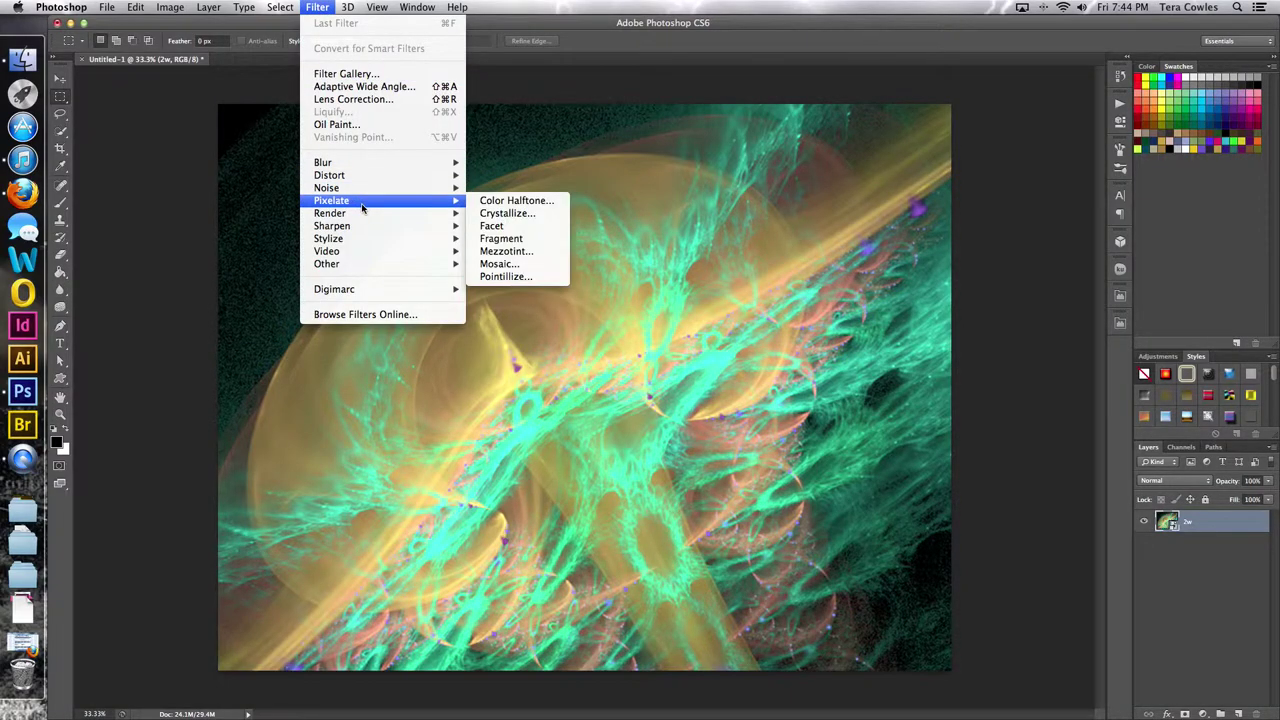
pyautogui.moveTo(330, 213)
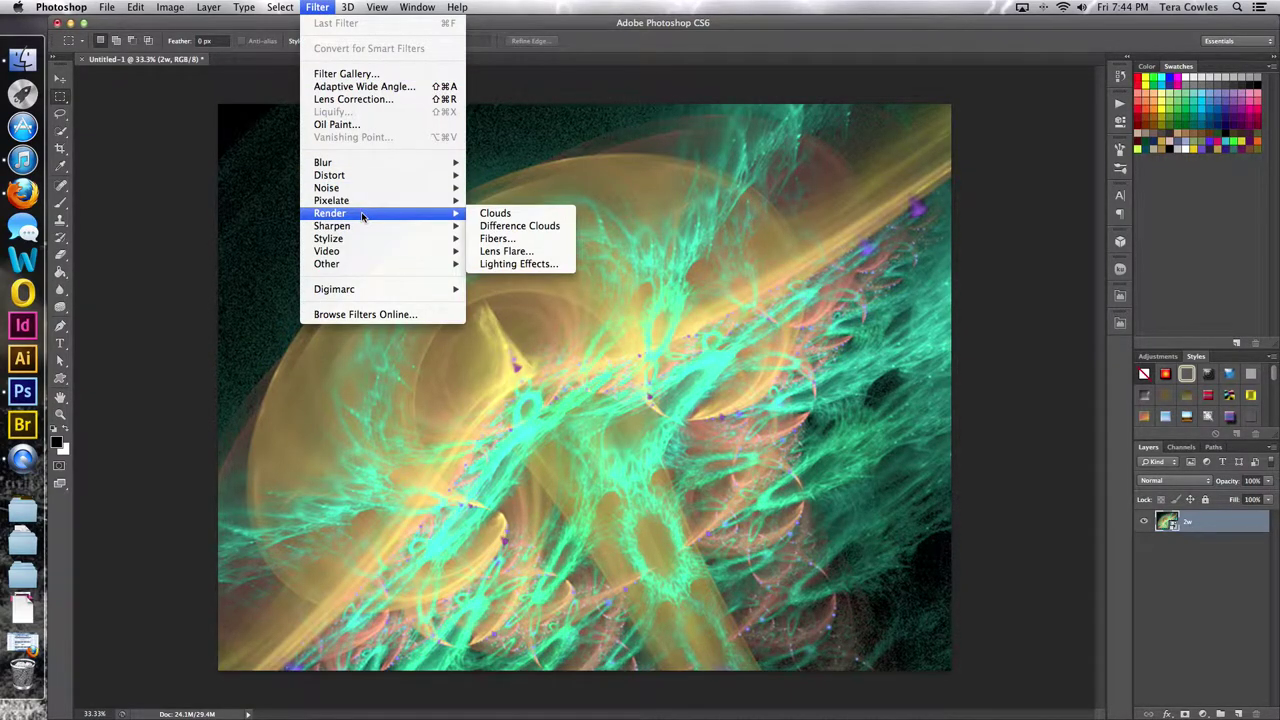
# Apply Lighting Effects with Blue channel texture, lower relief height and light intensity 17
pyautogui.click(524, 264)
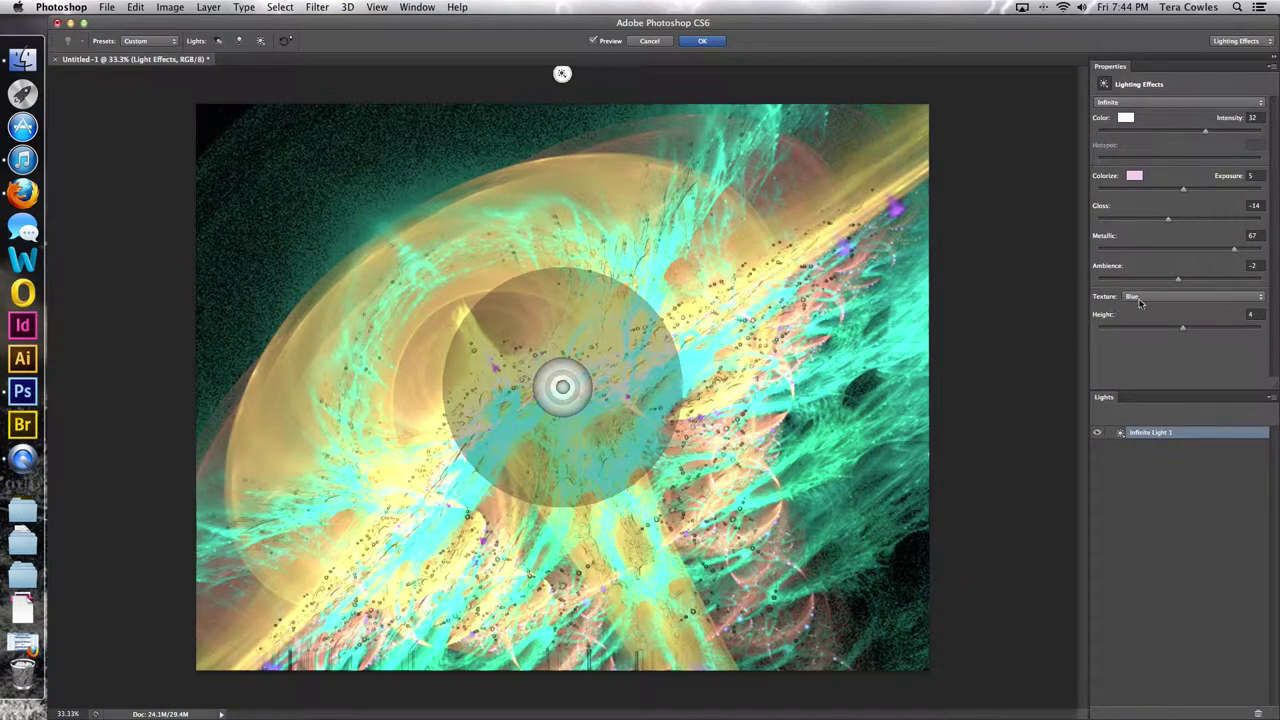
pyautogui.click(1144, 300)
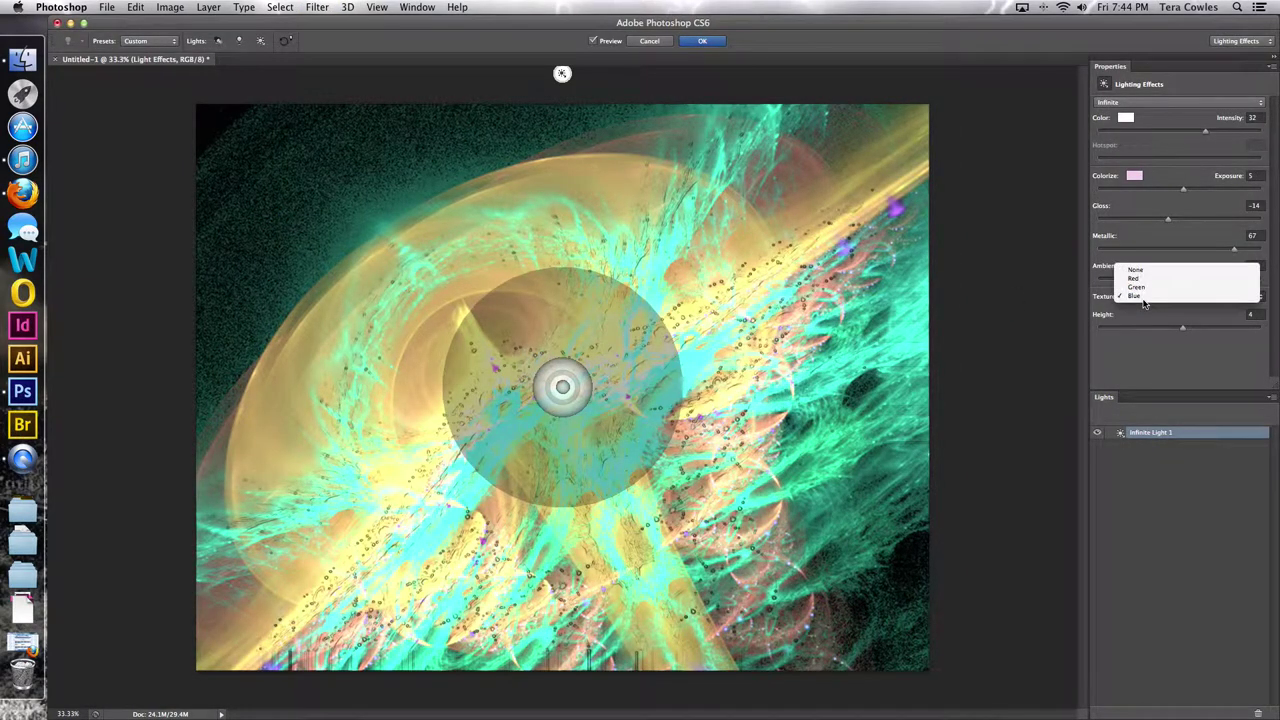
pyautogui.click(1138, 296)
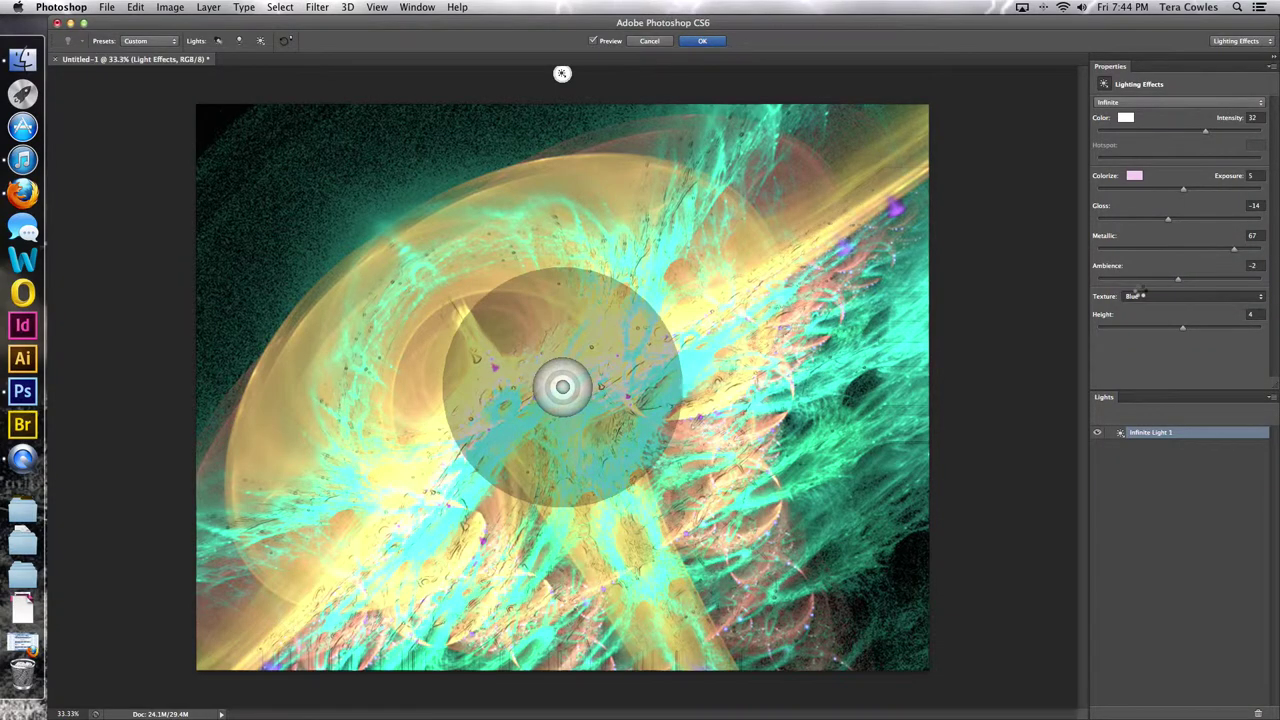
pyautogui.scroll(1, 1138, 295)
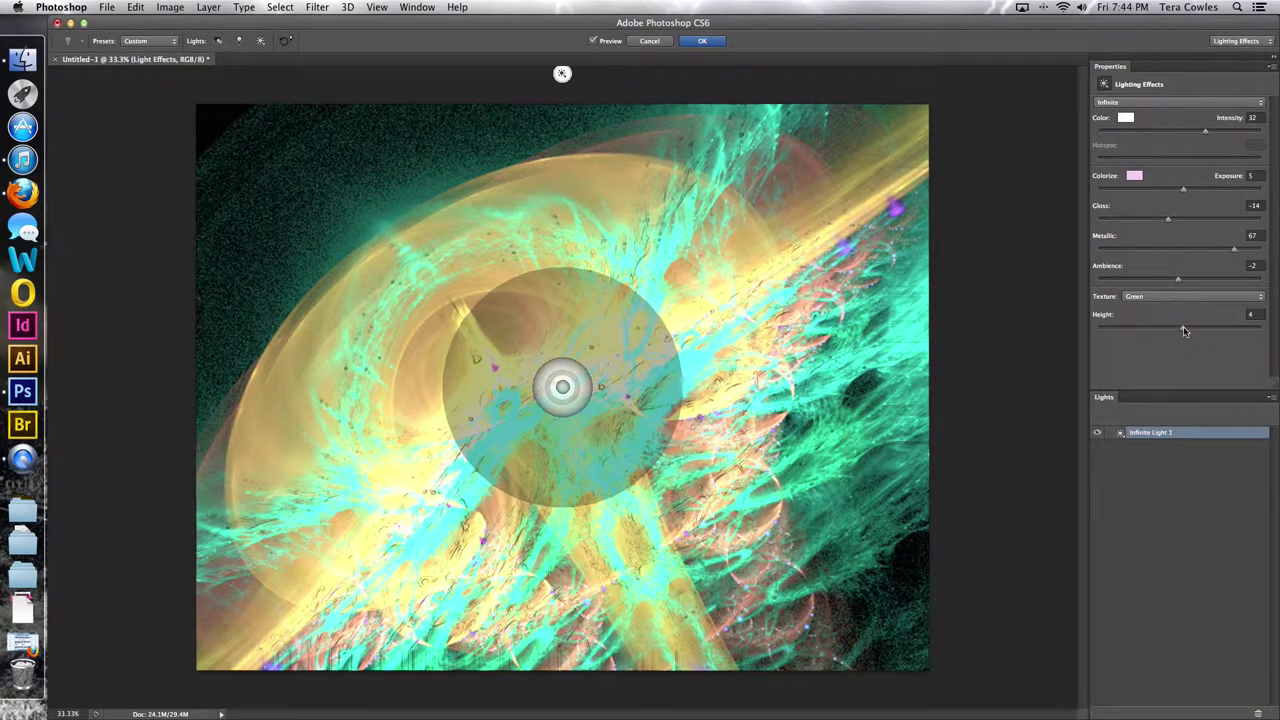
pyautogui.moveTo(1183, 329); pyautogui.dragTo(1180, 330)
pyautogui.moveTo(579, 387); pyautogui.dragTo(568, 374)
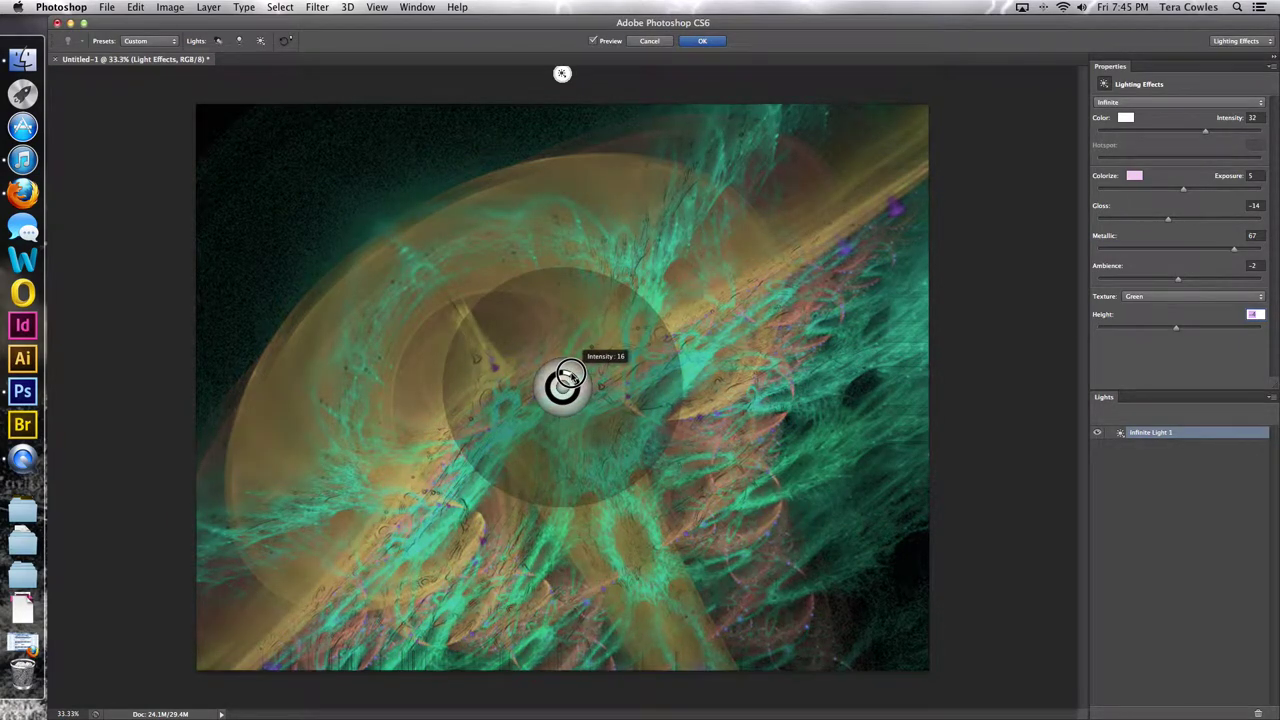
pyautogui.moveTo(568, 376); pyautogui.dragTo(567, 379)
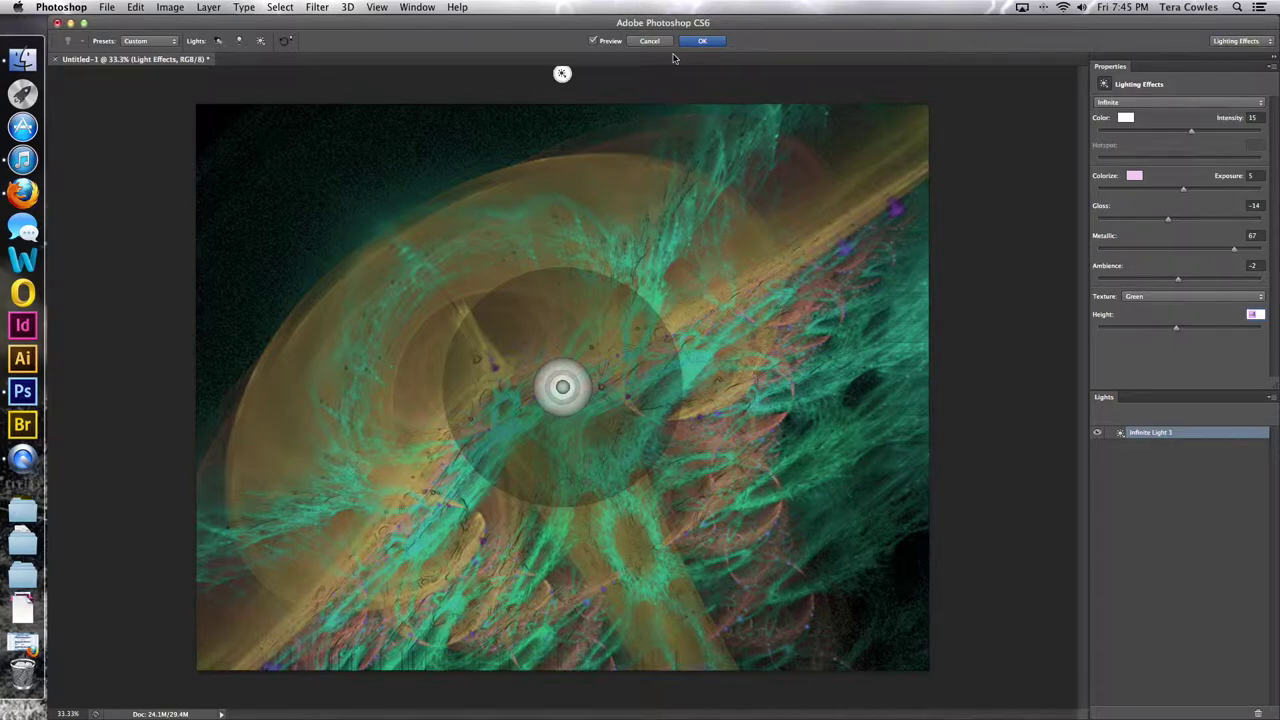
pyautogui.click(700, 41)
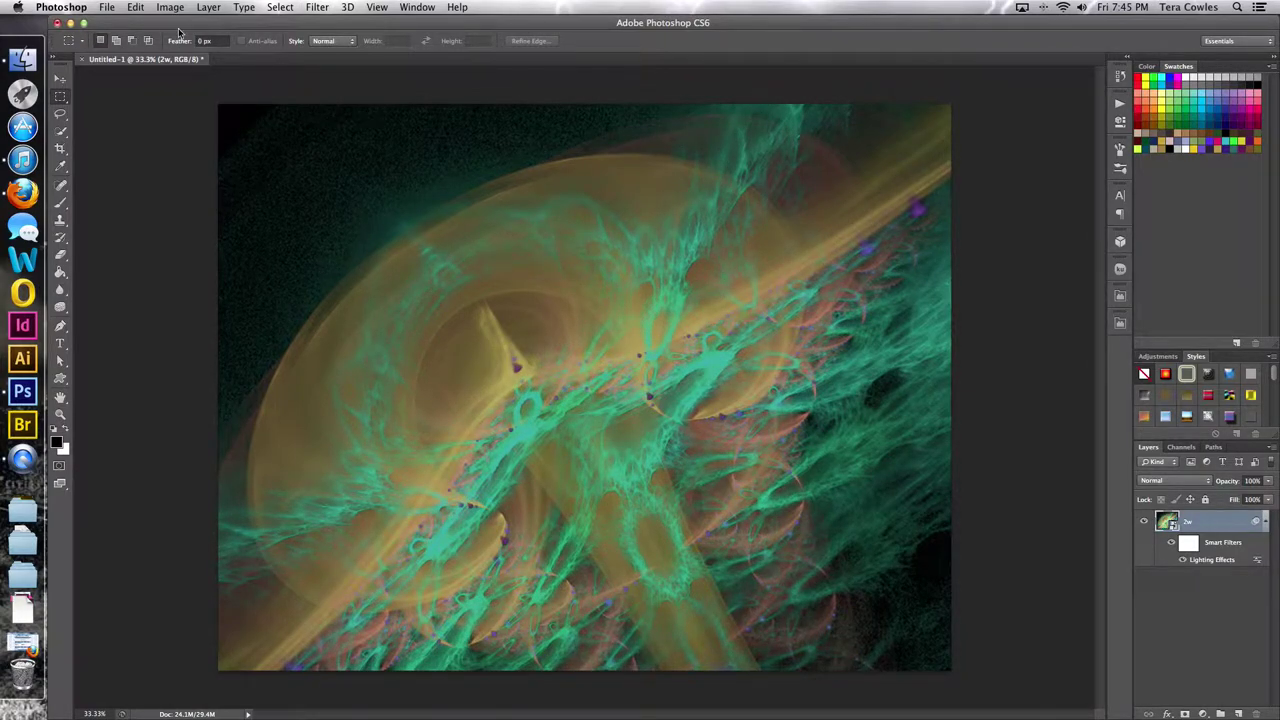
# Save the document as 2w.psd, accepting Maximize Compatibility
pyautogui.press('super+s')
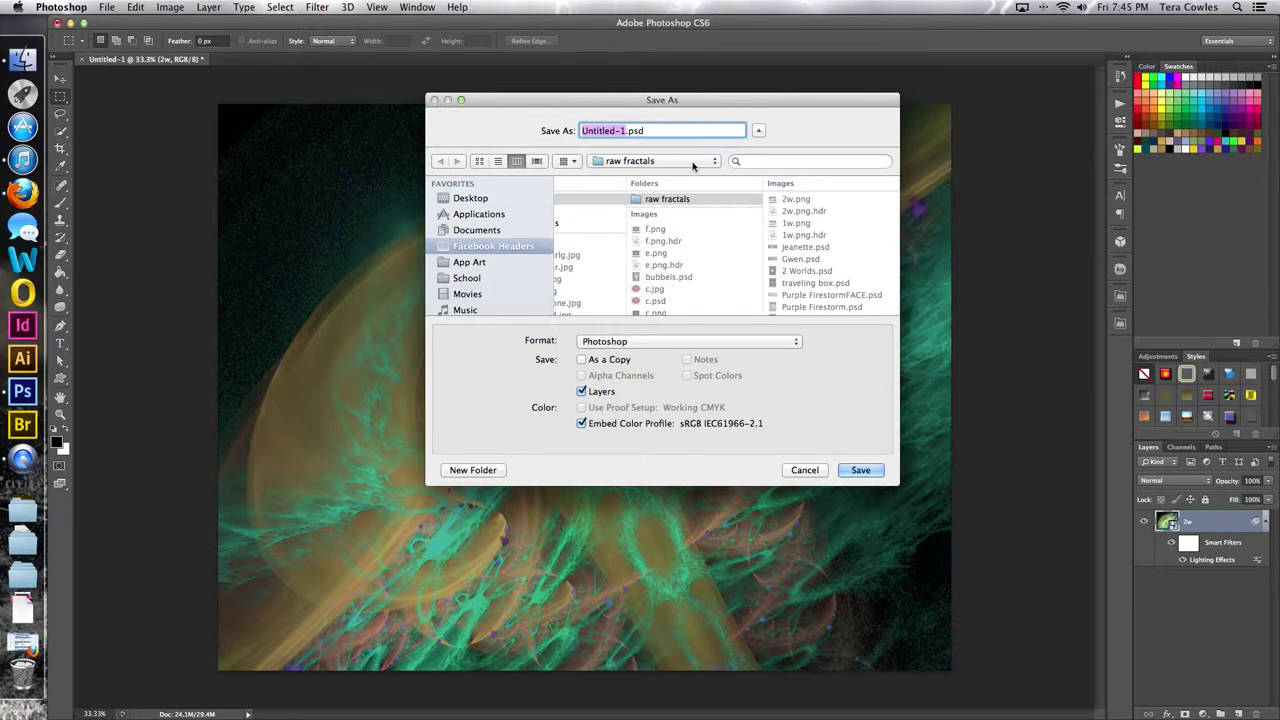
pyautogui.write('2w')
pyautogui.click(863, 474)
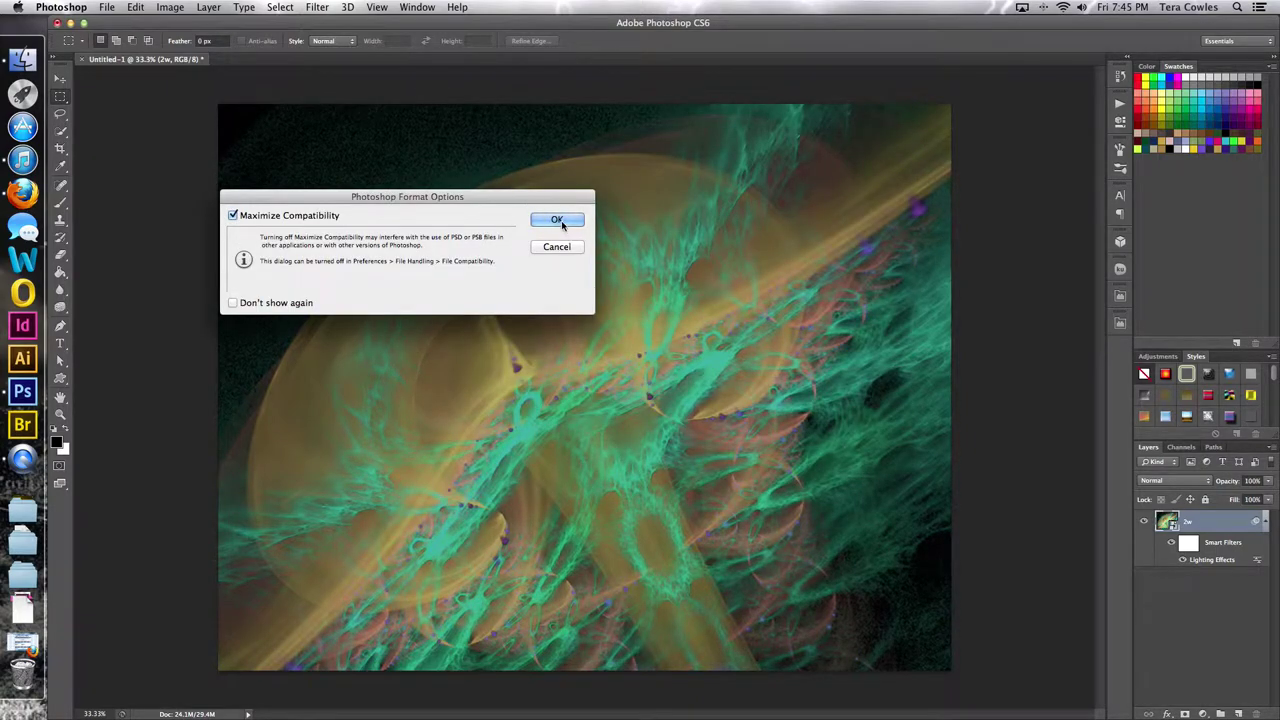
pyautogui.click(558, 220)
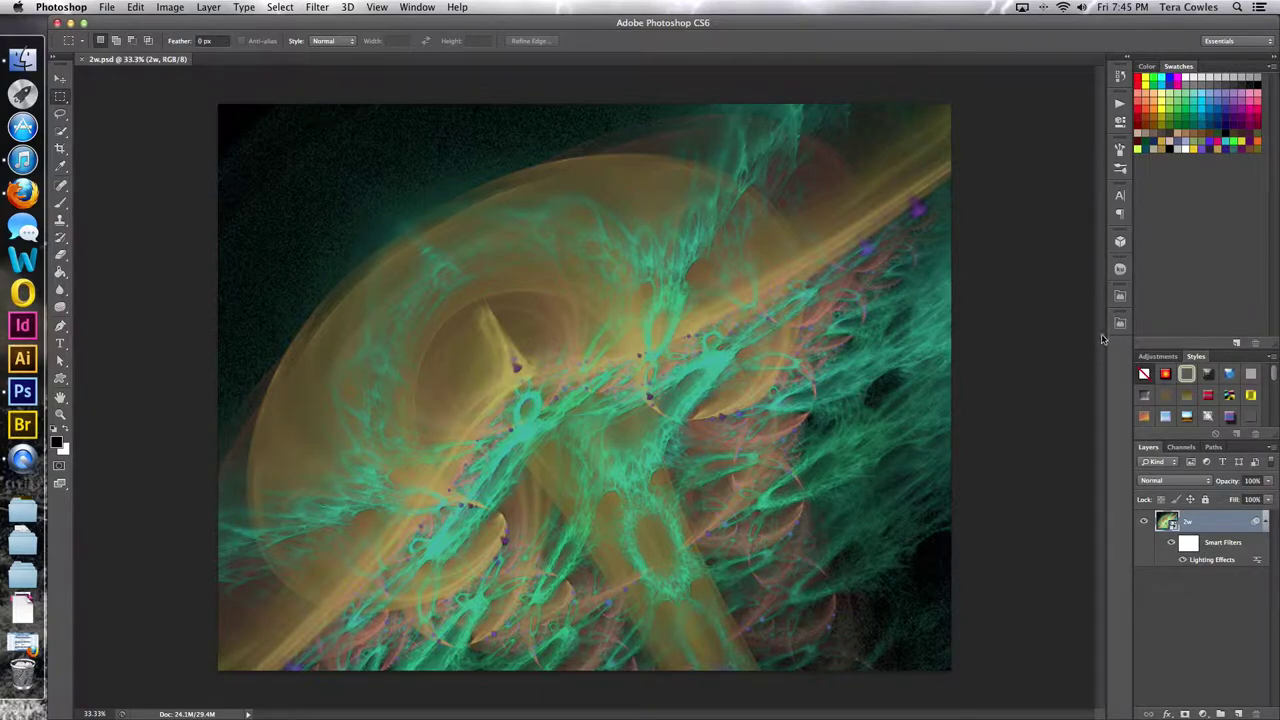
# Run the Adobe Watermark action on the fractal, accepting its Smart Sharpen step
pyautogui.click(1120, 323)
pyautogui.scroll(-3, 1080, 366)
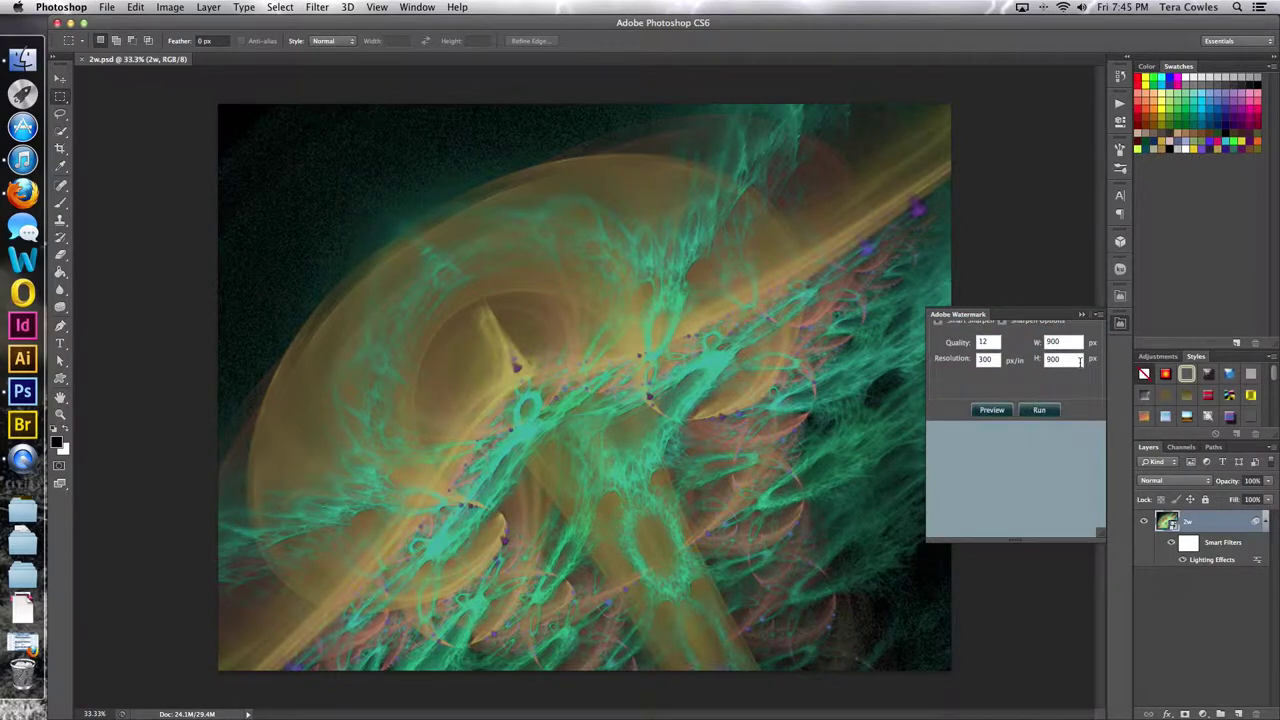
pyautogui.click(1041, 410)
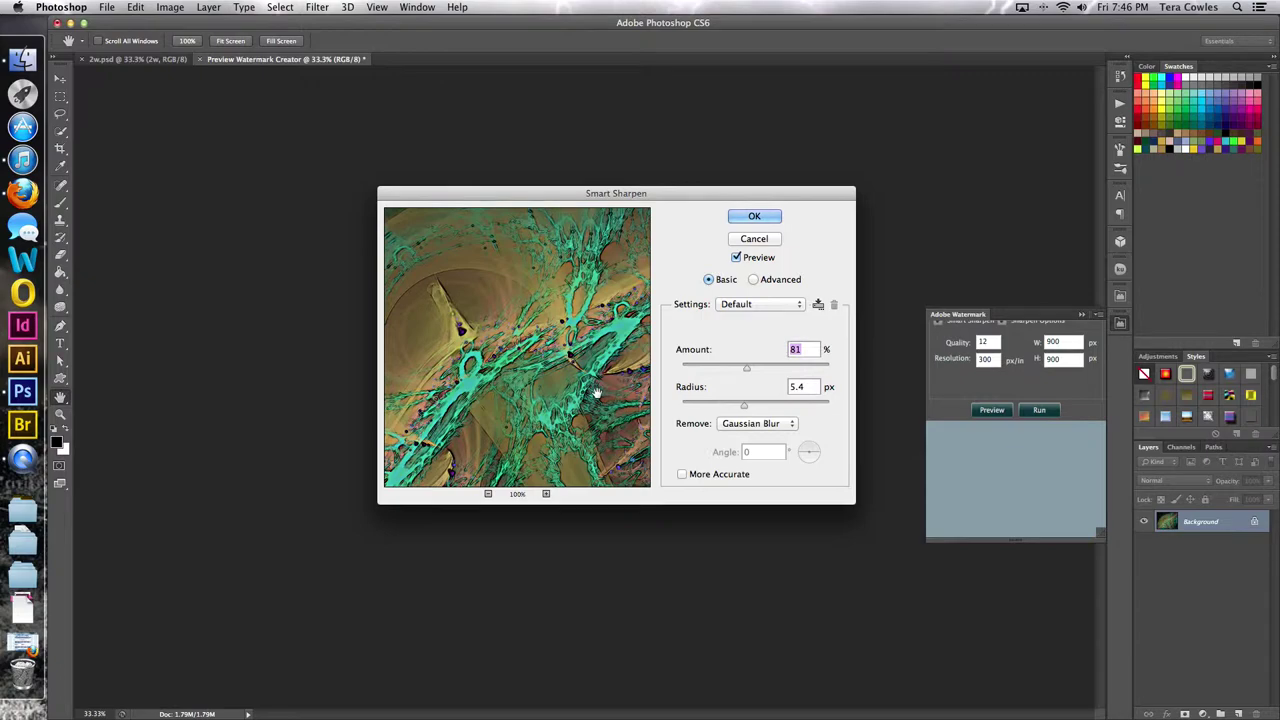
pyautogui.click(754, 217)
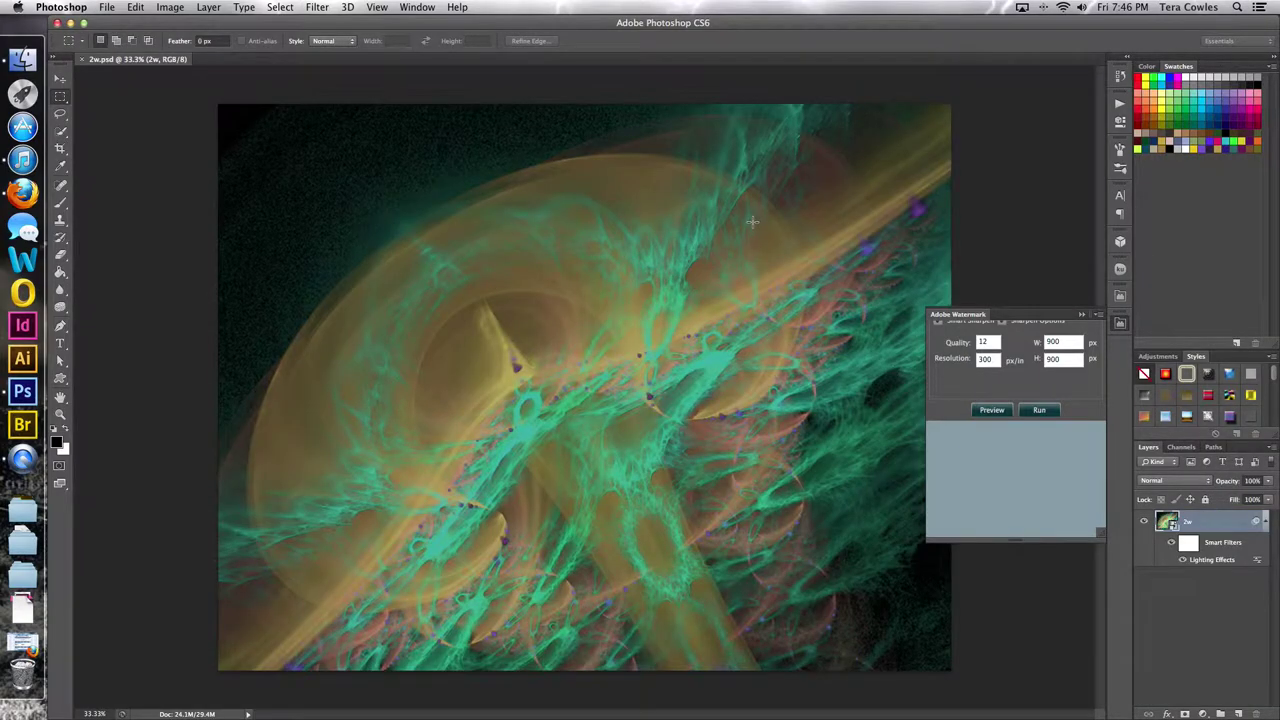
pyautogui.click(106, 7)
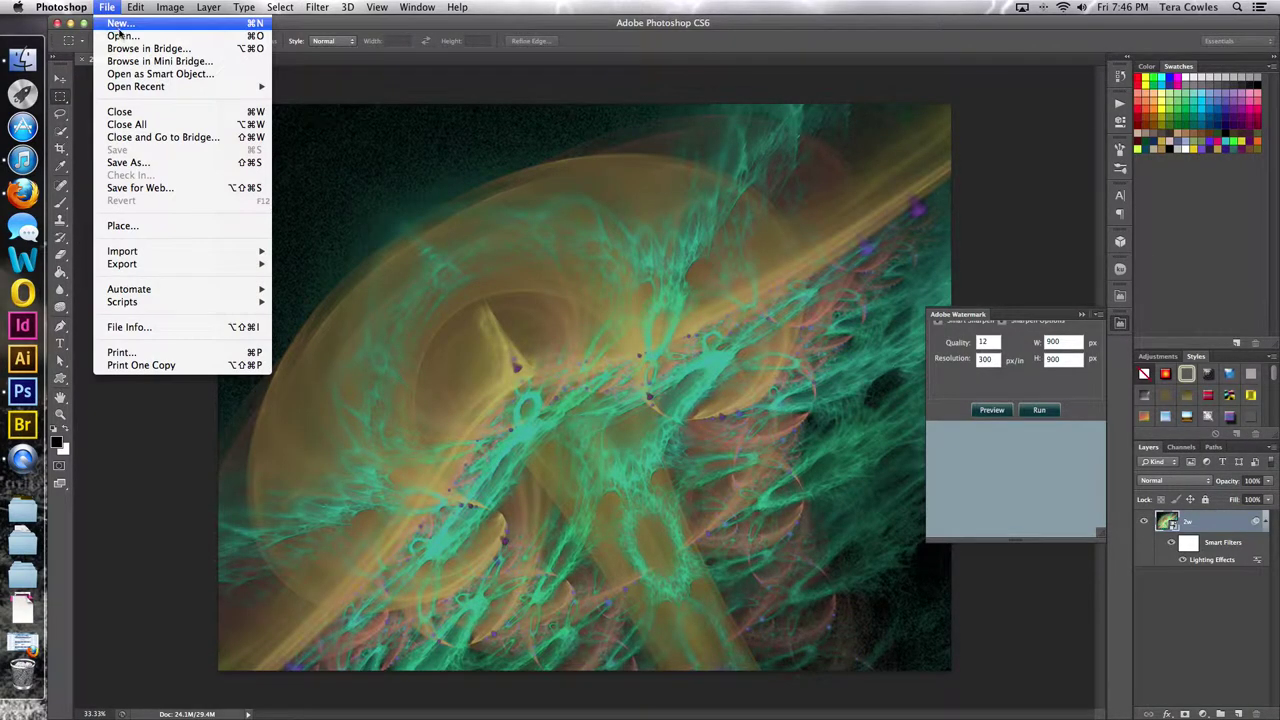
# Open 2w.jpg from Facebook Headers and close the Adobe Watermark panel
pyautogui.click(125, 37)
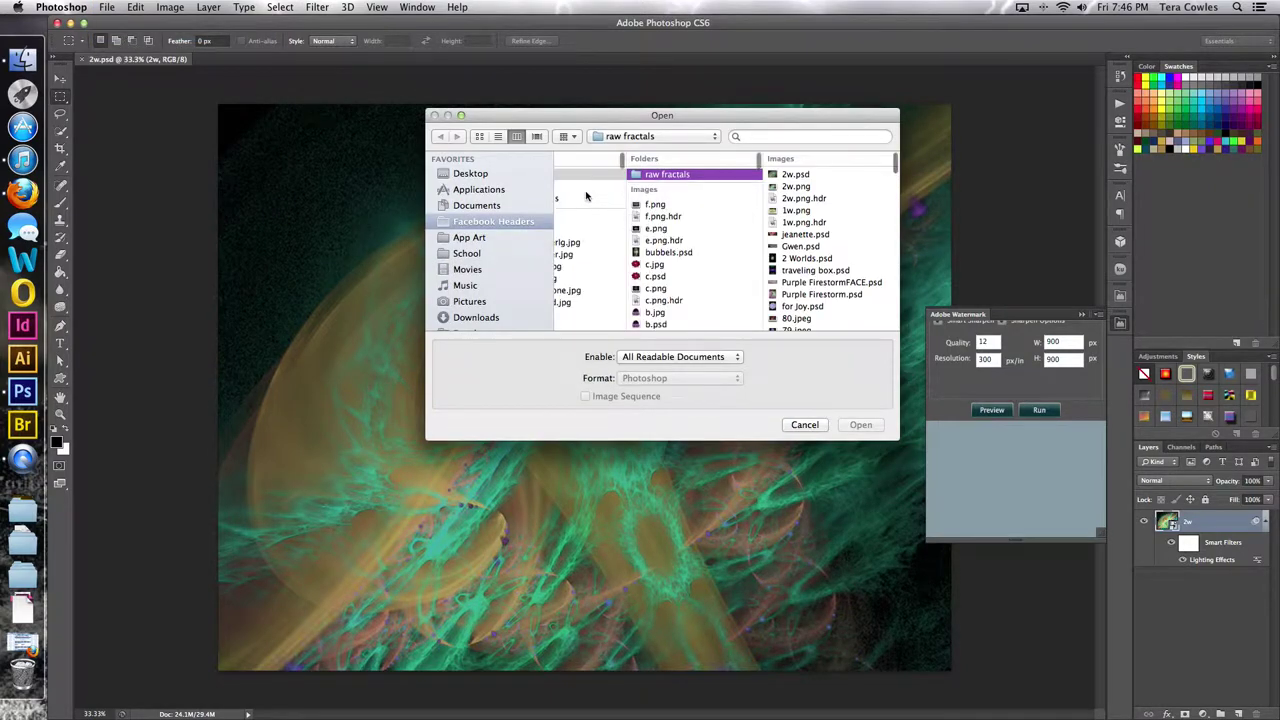
pyautogui.hscroll(-3, 728, 233)
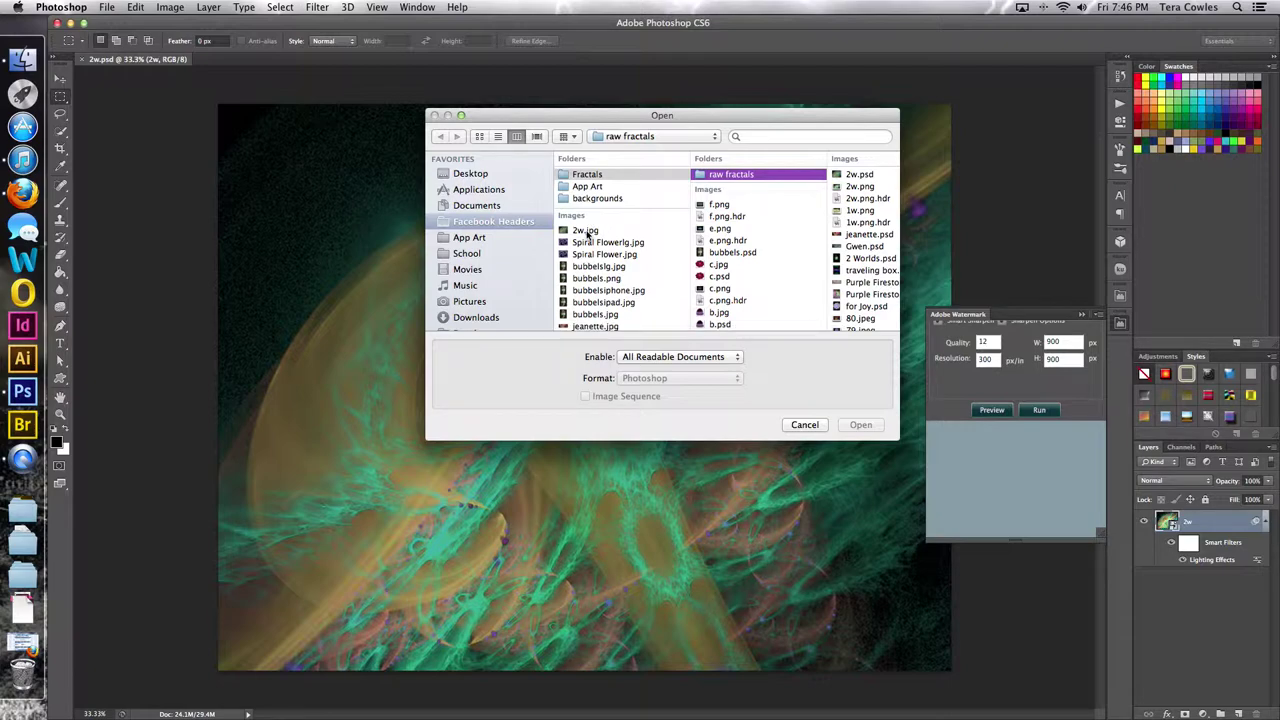
pyautogui.click(587, 231)
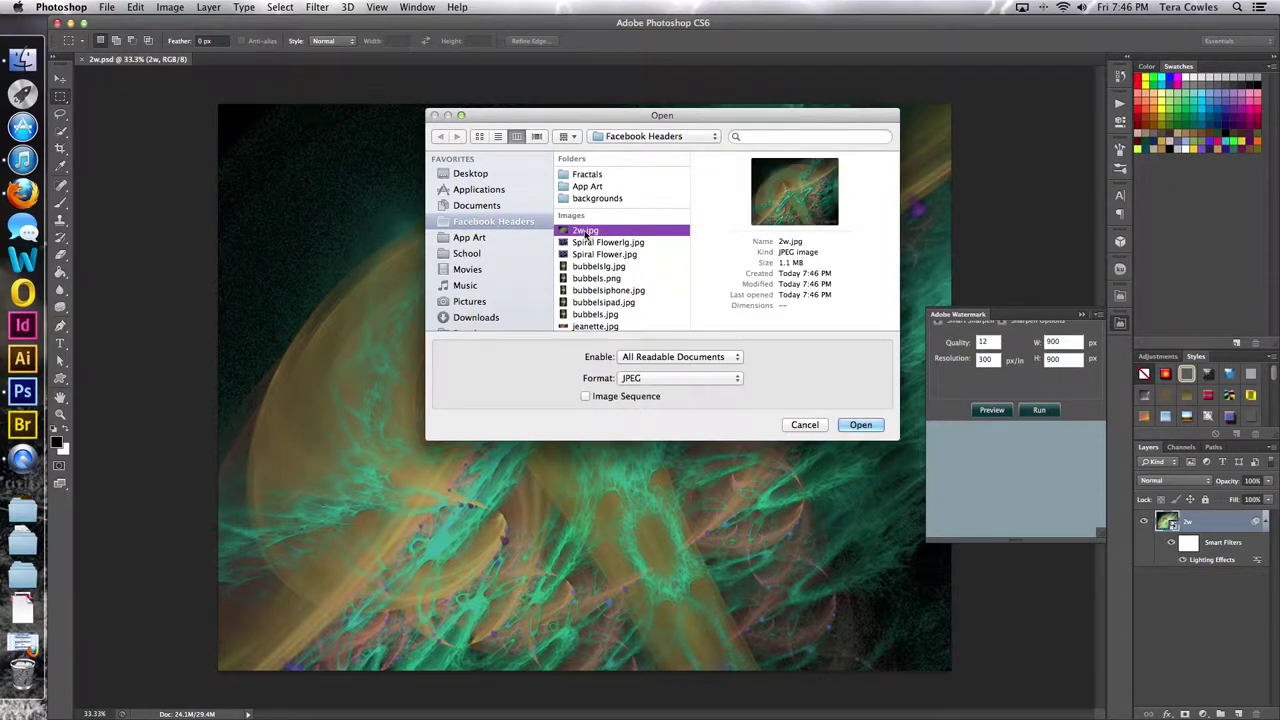
pyautogui.click(861, 426)
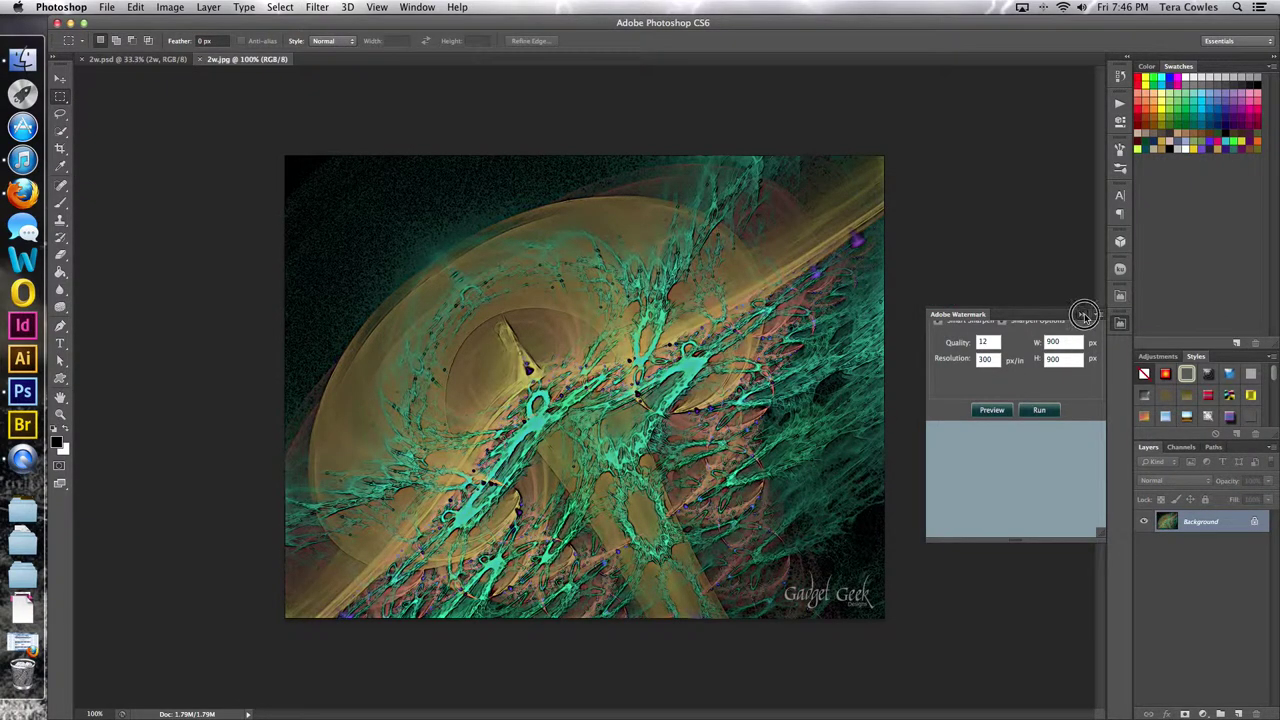
pyautogui.click(1083, 314)
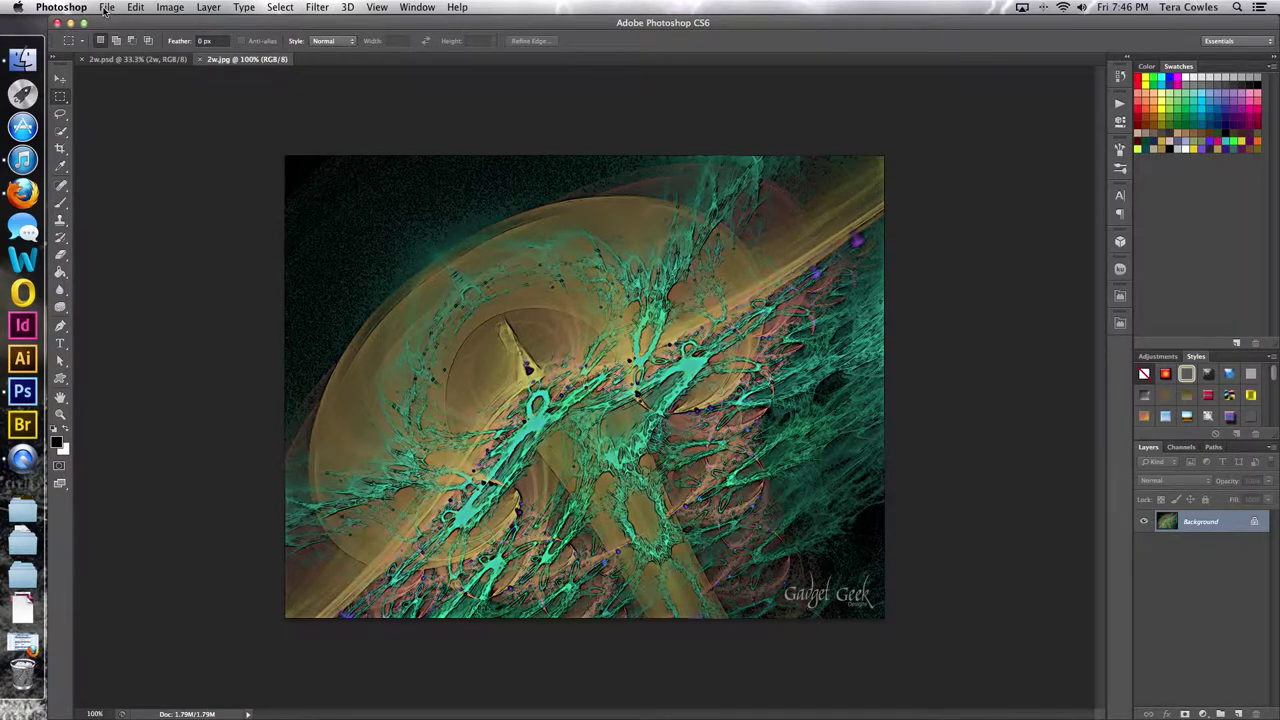
# Set the document size to 40 × 30 inches in Image Size (12000 × 9000 px)
pyautogui.click(165, 8)
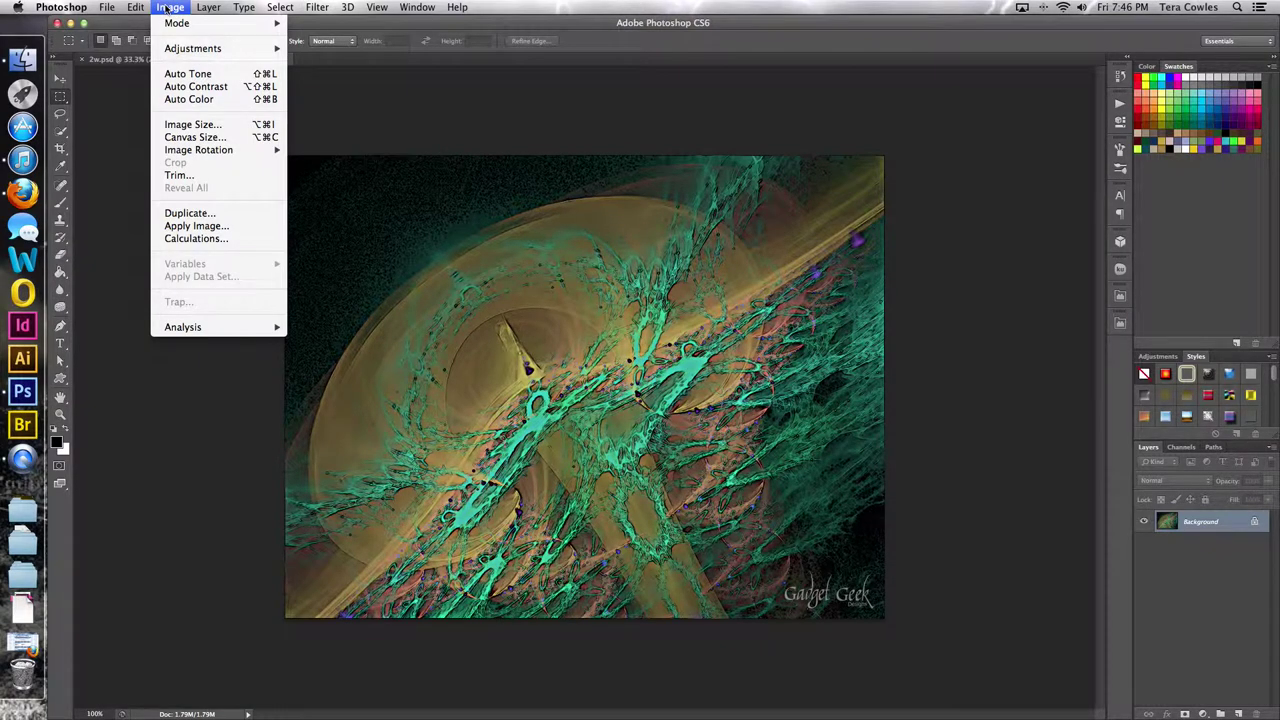
pyautogui.click(242, 127)
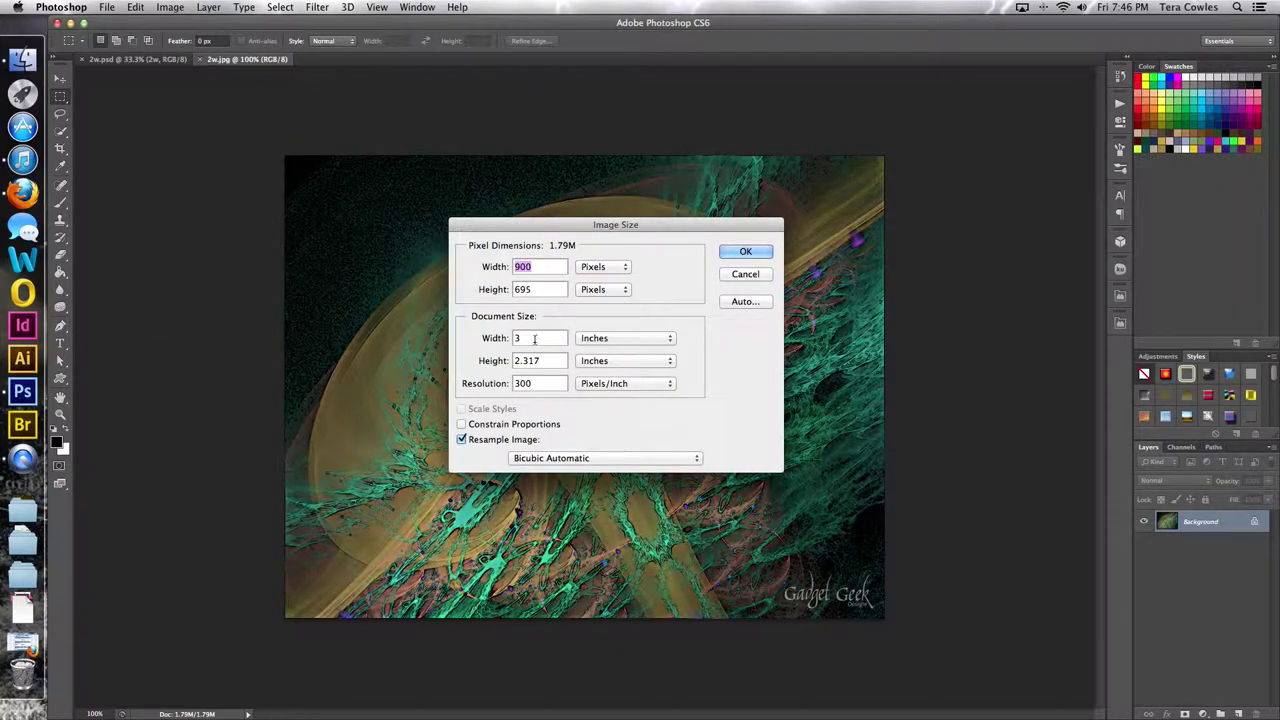
pyautogui.doubleClick(532, 340)
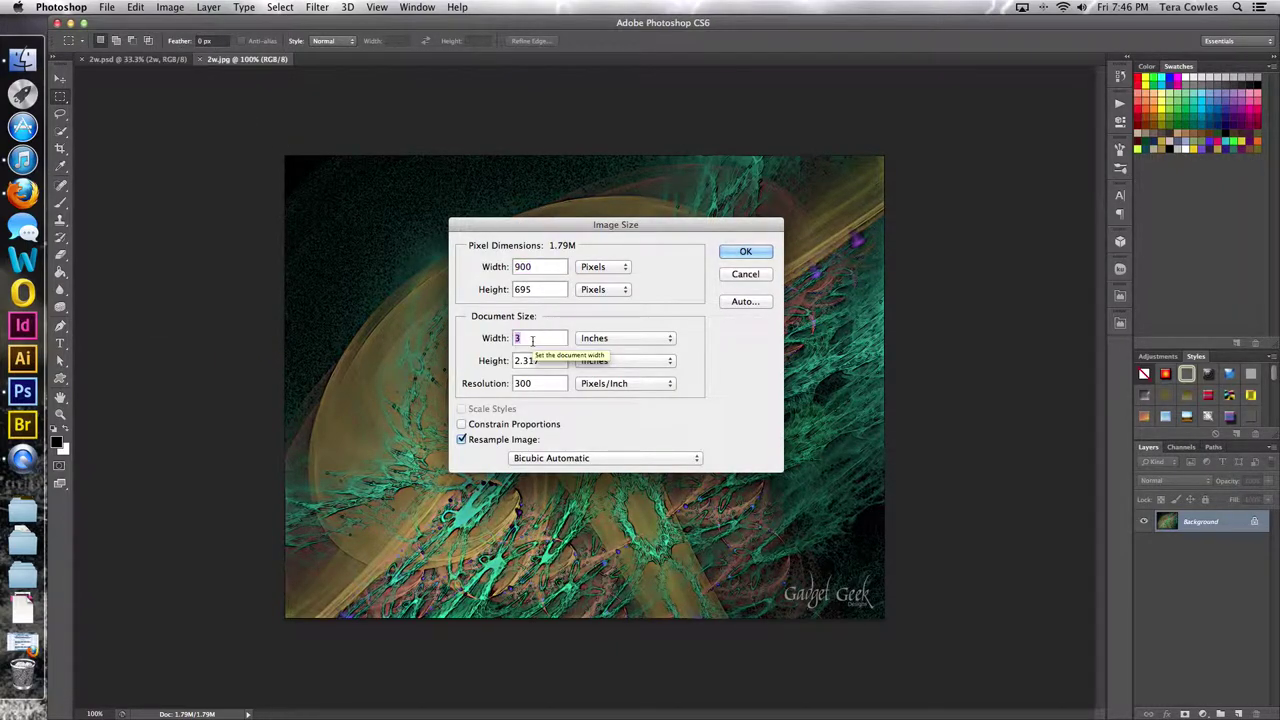
pyautogui.write('40')
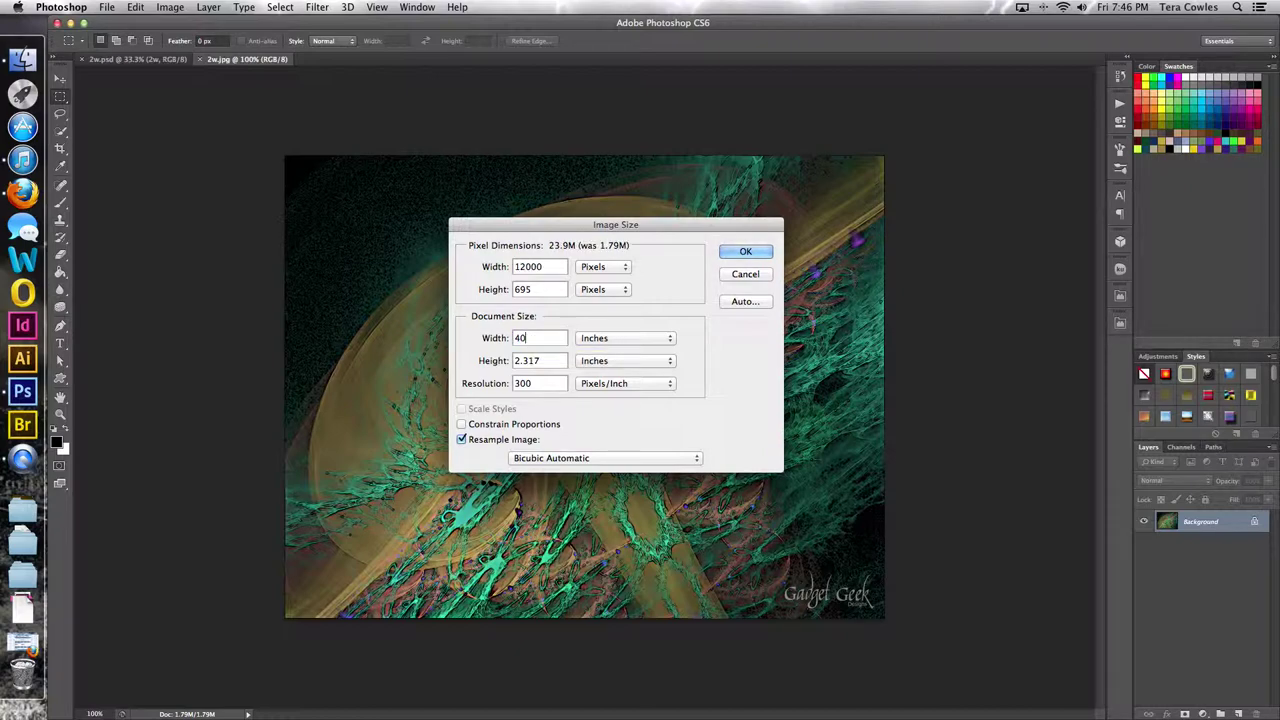
pyautogui.click(540, 361)
pyautogui.doubleClick(540, 361)
pyautogui.write('30')
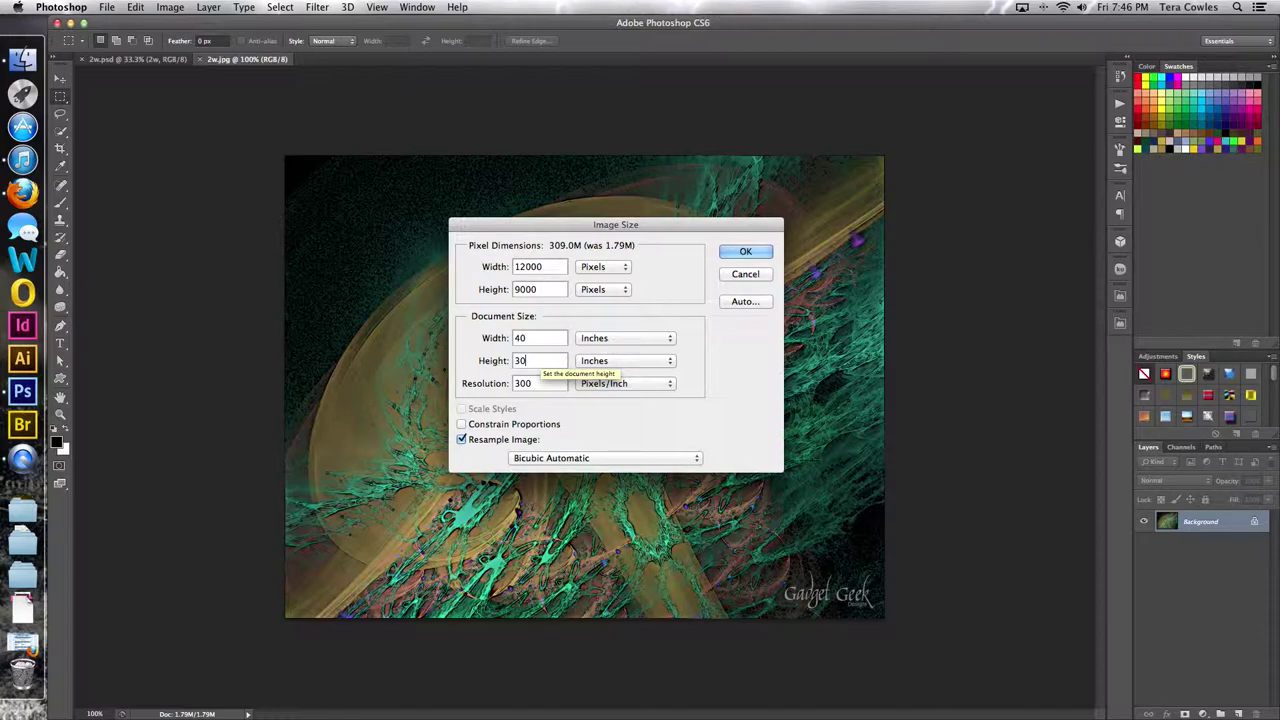
pyautogui.click(765, 255)
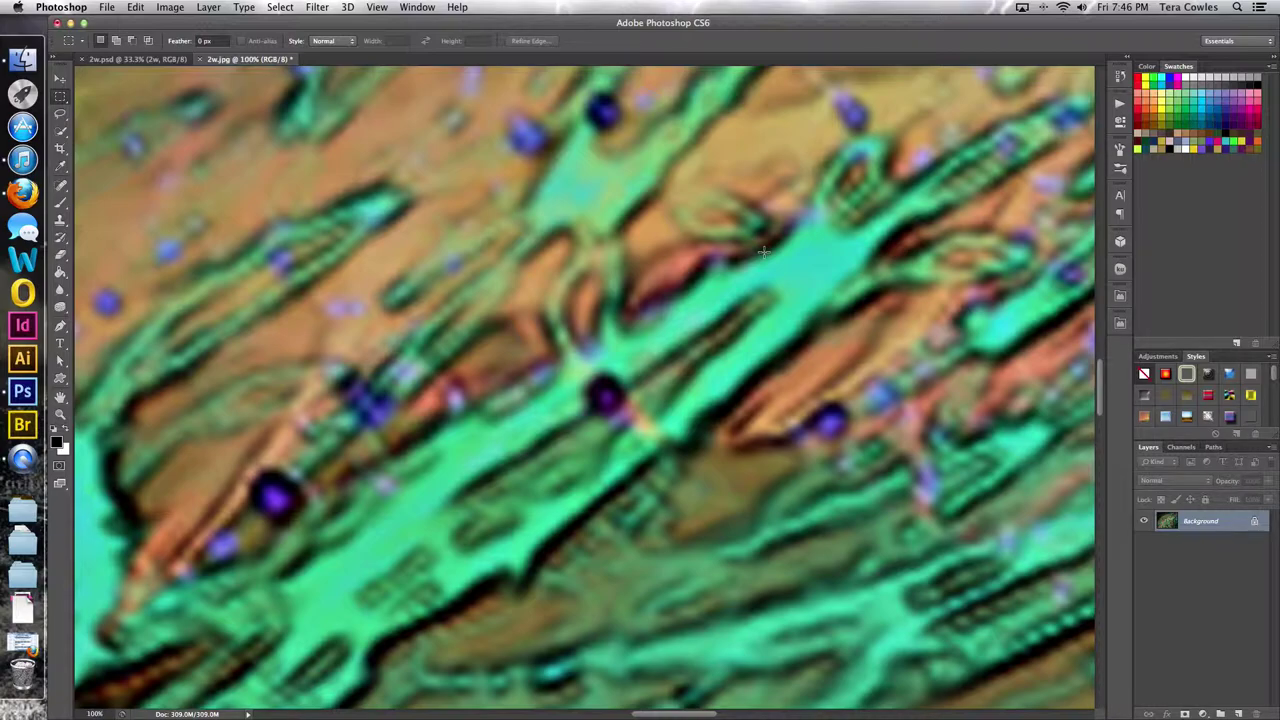
# Fit the enlarged image on screen and save the JPEG
pyautogui.press('super+0')
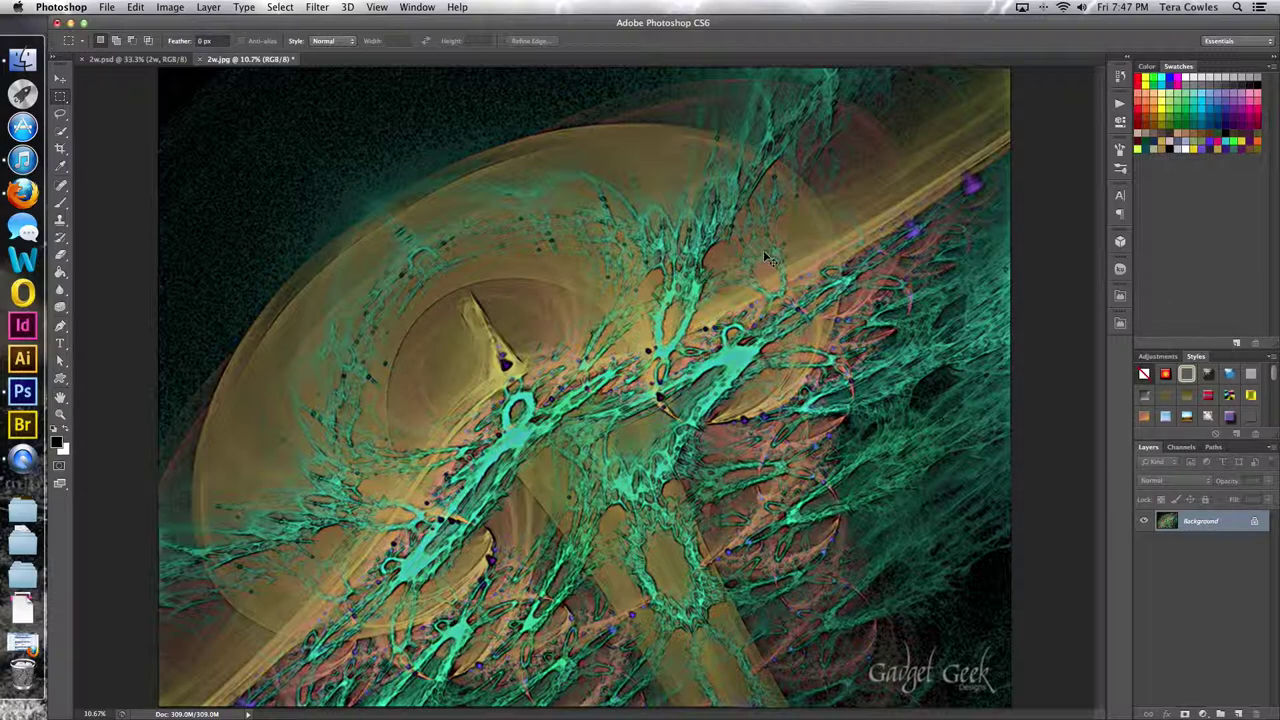
pyautogui.hotkey('ctrl', 's')
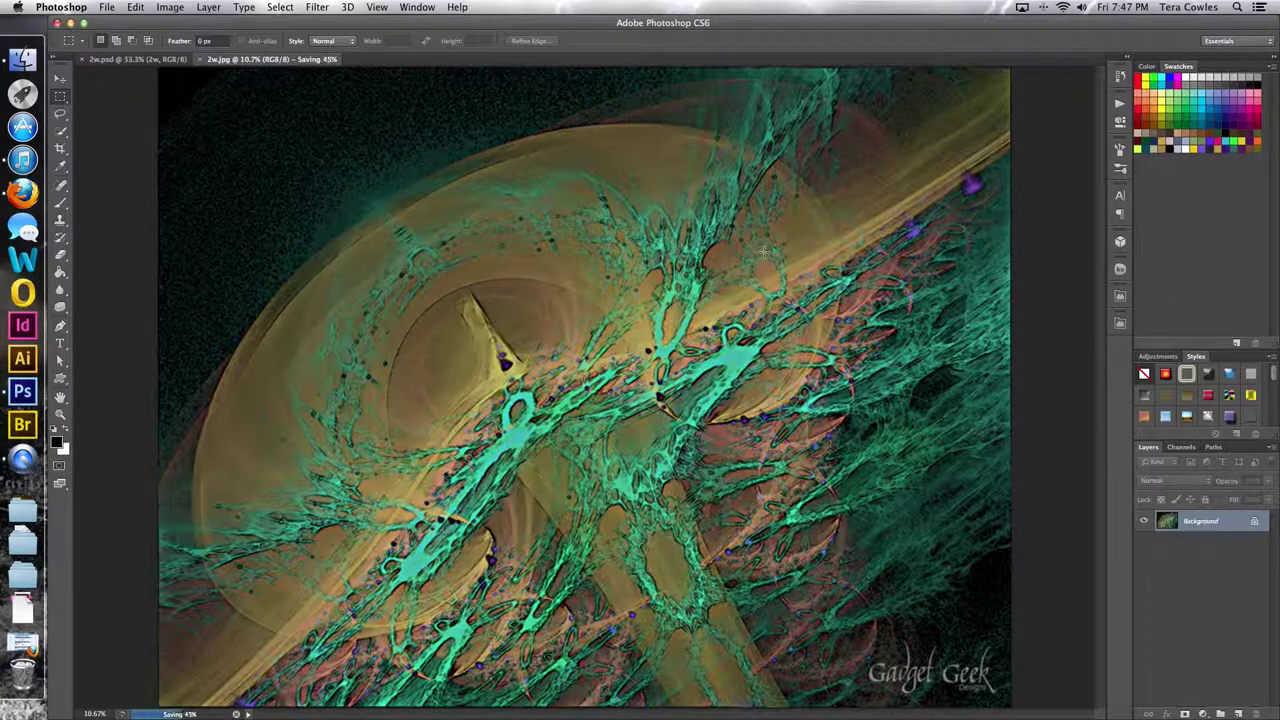